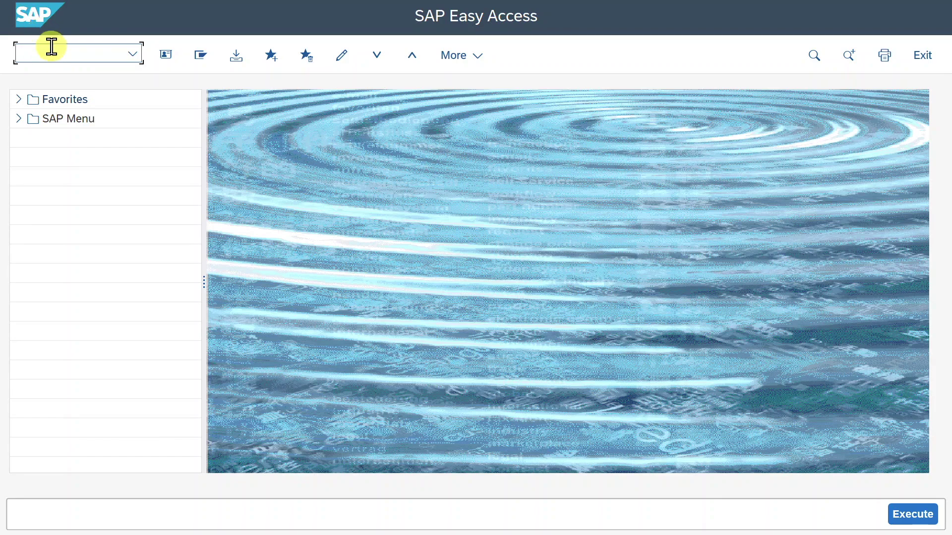
# Step: Launch SPRO and run Define company under Enterprise Structure > Definition > Financial Accounting
pyautogui.write('spro')
pyautogui.press('Return')
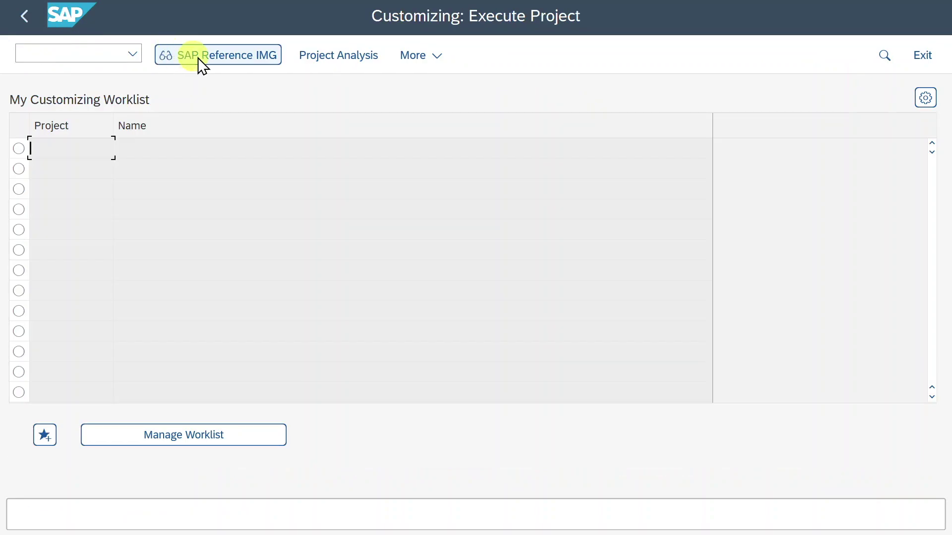
pyautogui.click(209, 59)
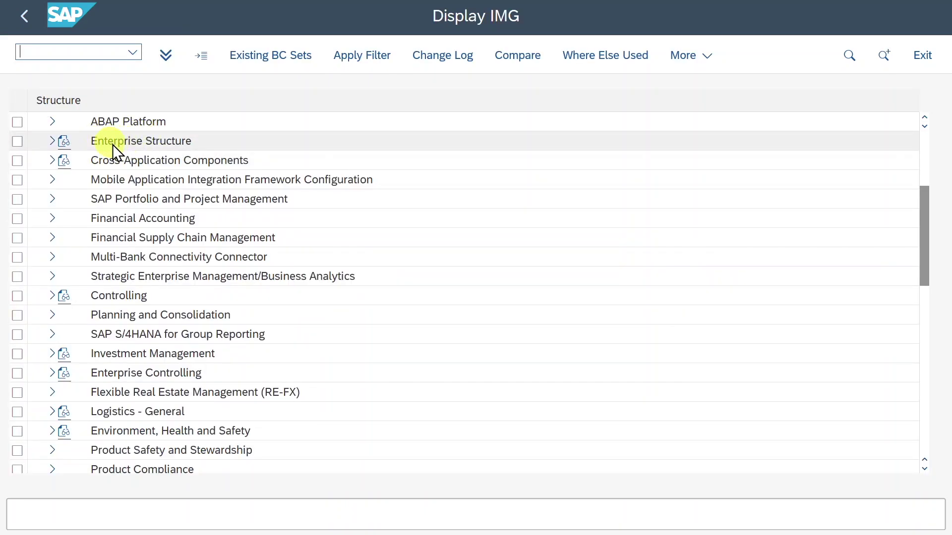
pyautogui.click(52, 141)
pyautogui.click(66, 160)
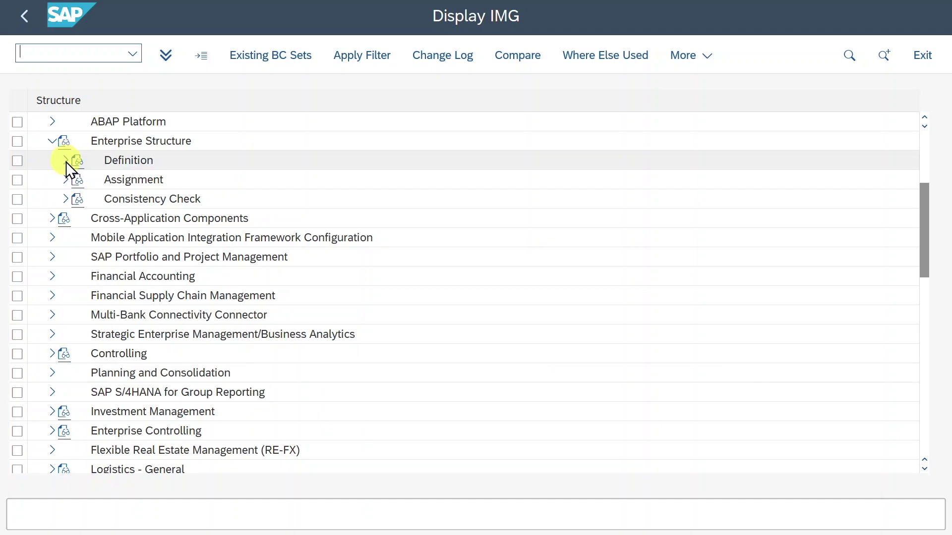
pyautogui.click(79, 179)
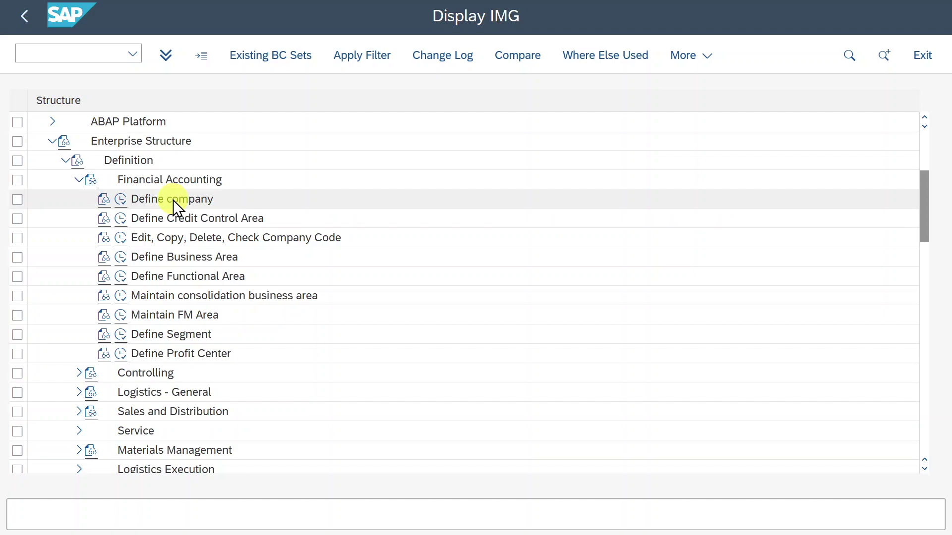
pyautogui.click(120, 202)
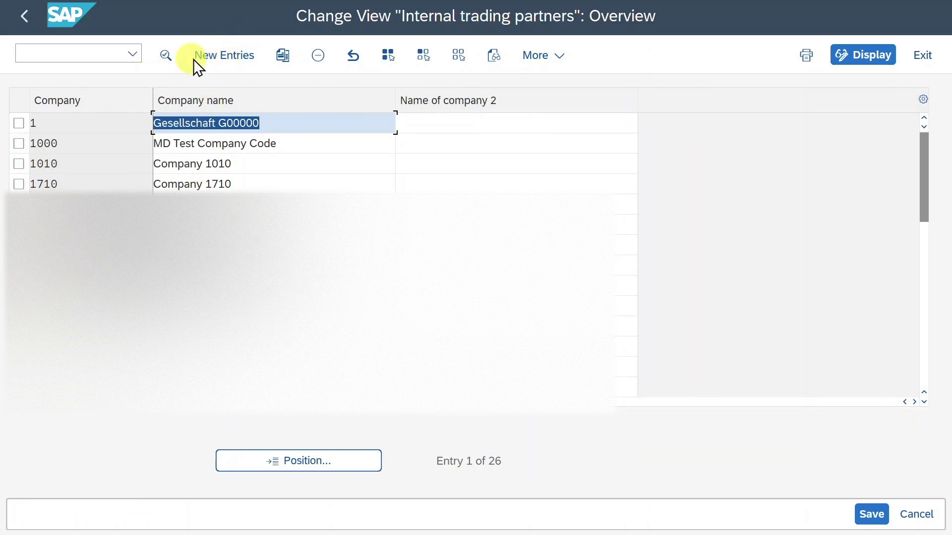
# Step: Add a new company entry 123456 named 'Test' and step through its address fields
pyautogui.click(212, 53)
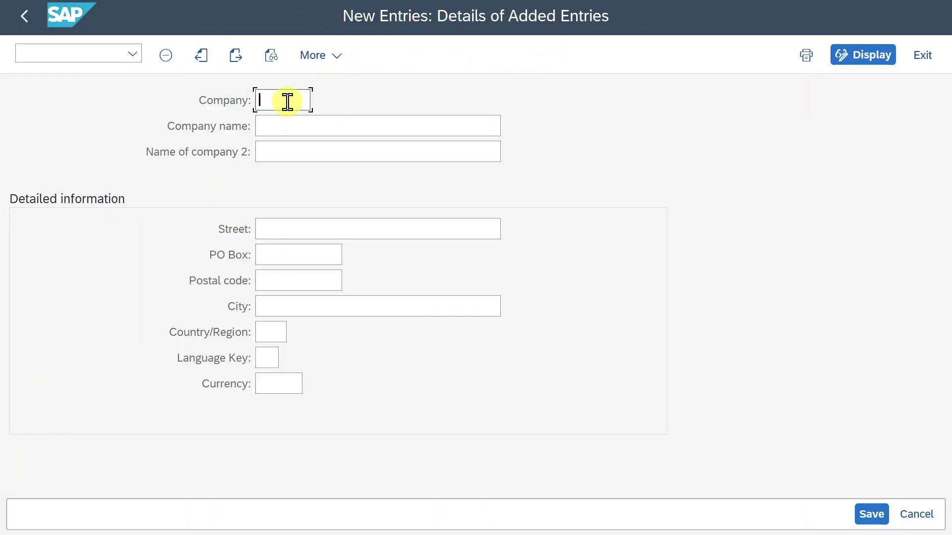
pyautogui.write('123456')
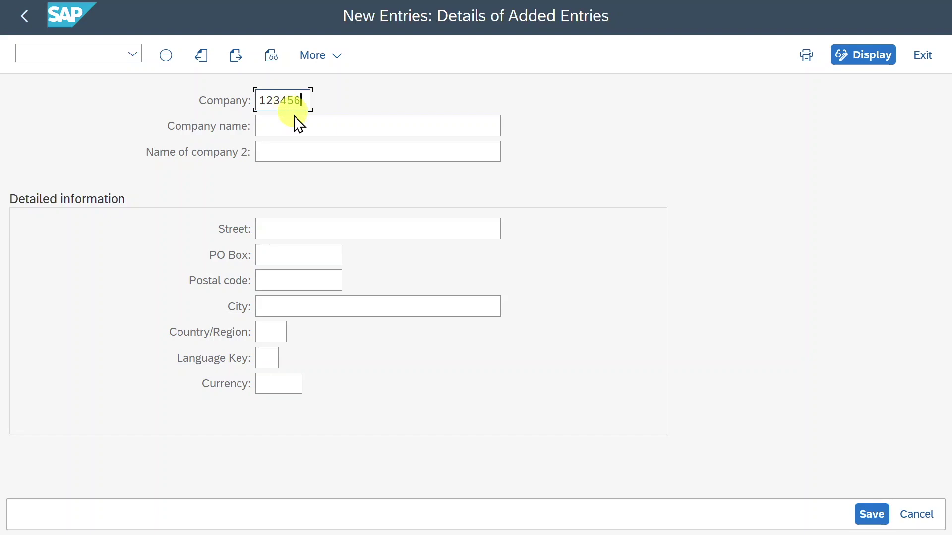
pyautogui.click(294, 132)
pyautogui.write('Test')
pyautogui.click(291, 154)
pyautogui.click(289, 228)
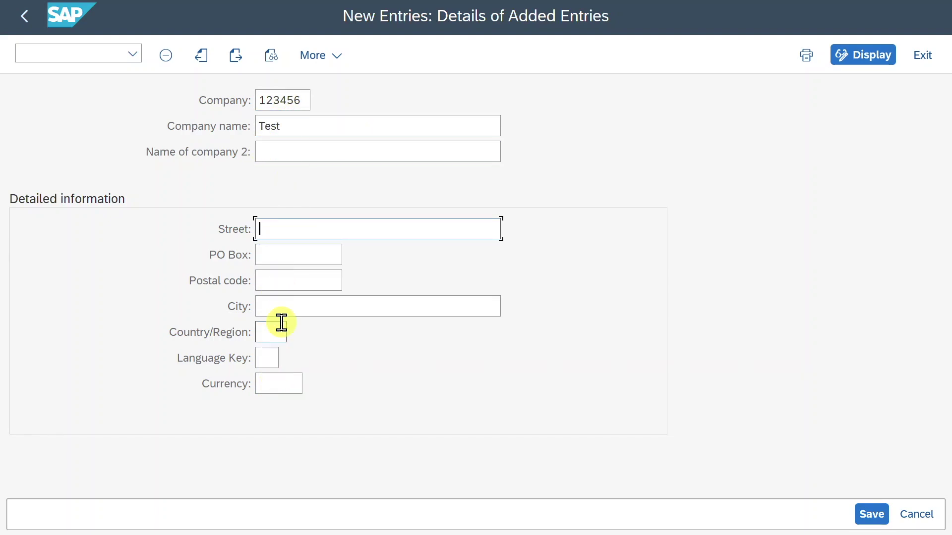
pyautogui.click(274, 386)
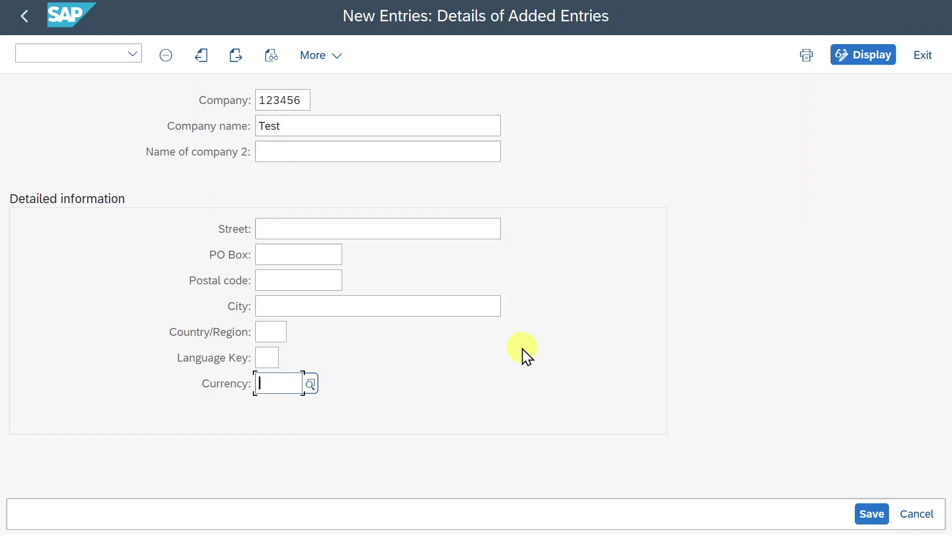
# Step: Save, then cancel the trial company and return to the IMG tree
pyautogui.click(871, 515)
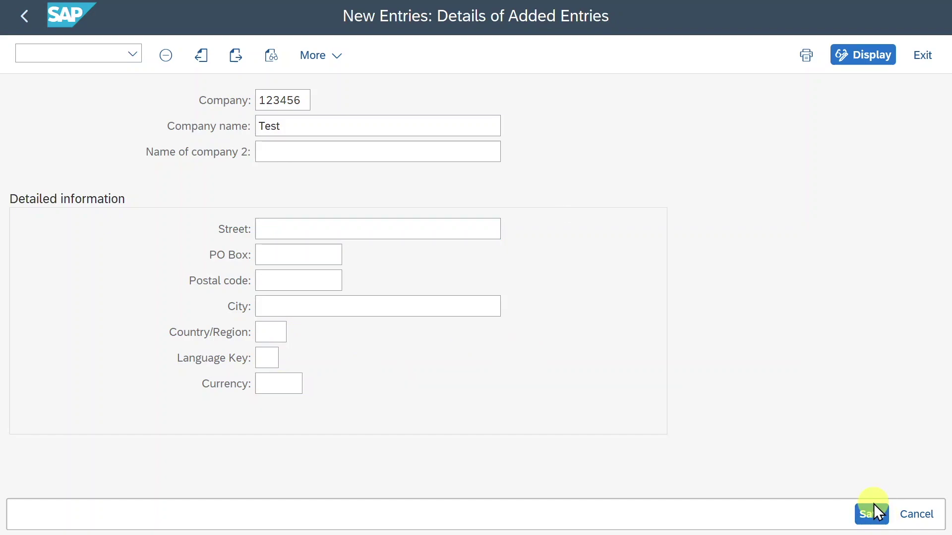
pyautogui.click(920, 513)
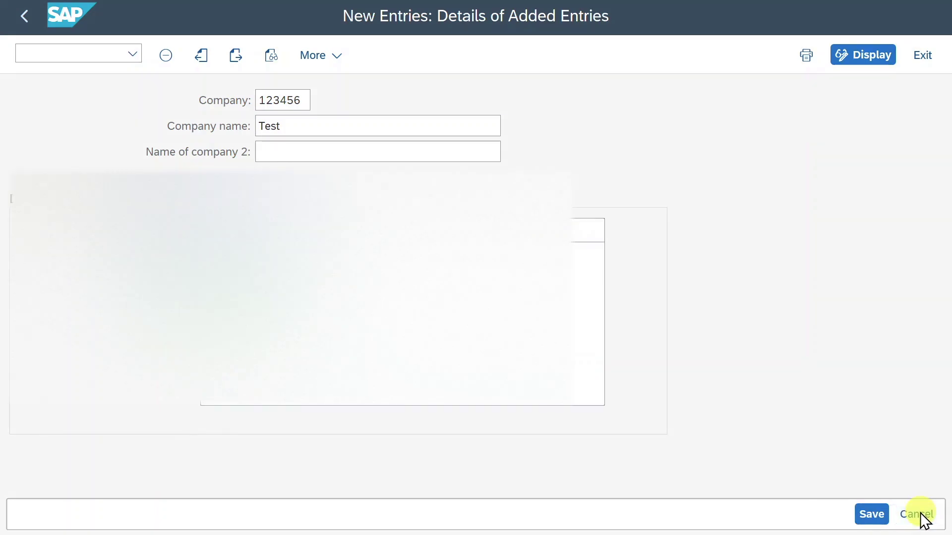
pyautogui.click(19, 21)
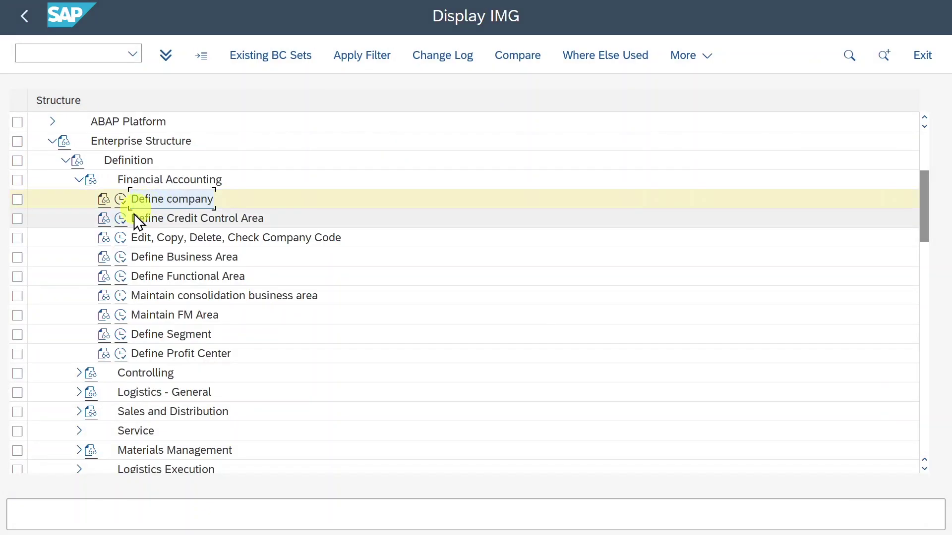
# Step: In Define Credit Control Area, start a new area 1234 with currency EUR
pyautogui.click(124, 216)
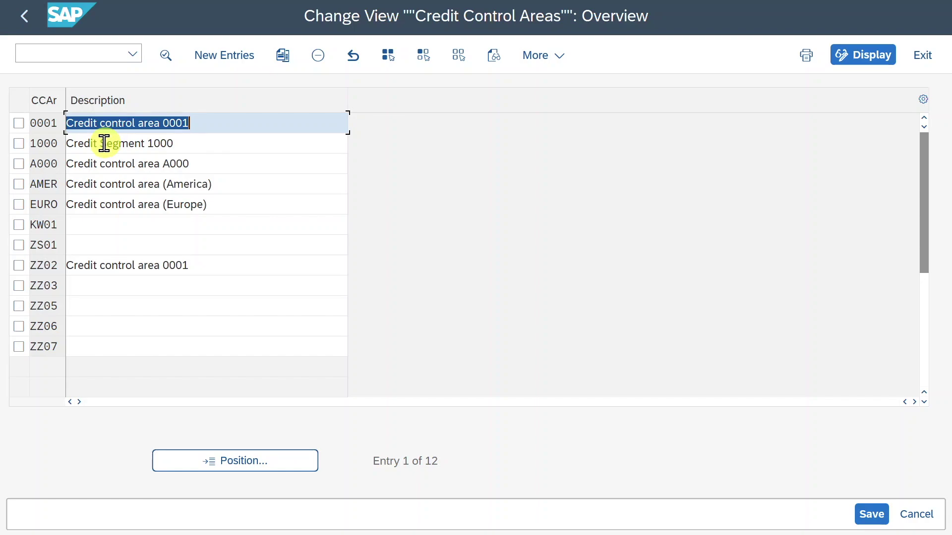
pyautogui.click(233, 58)
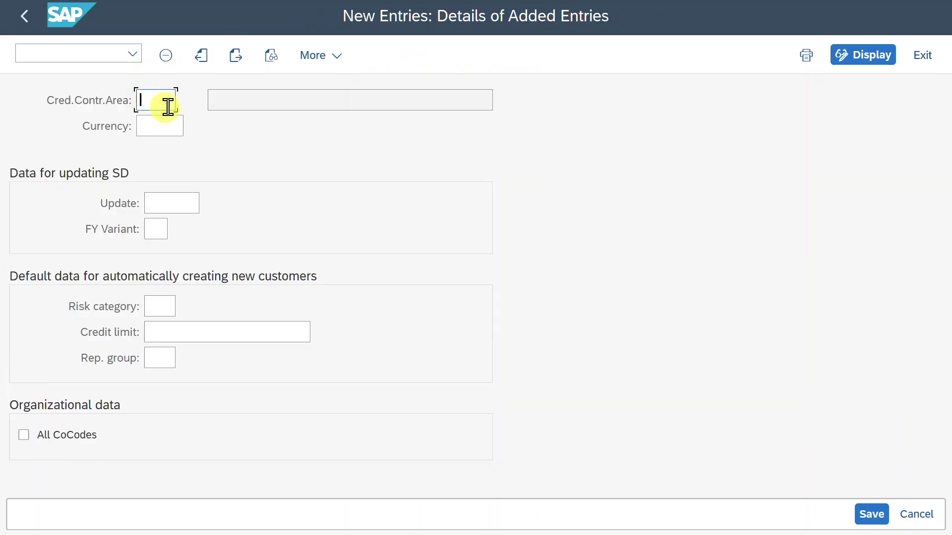
pyautogui.write('1234')
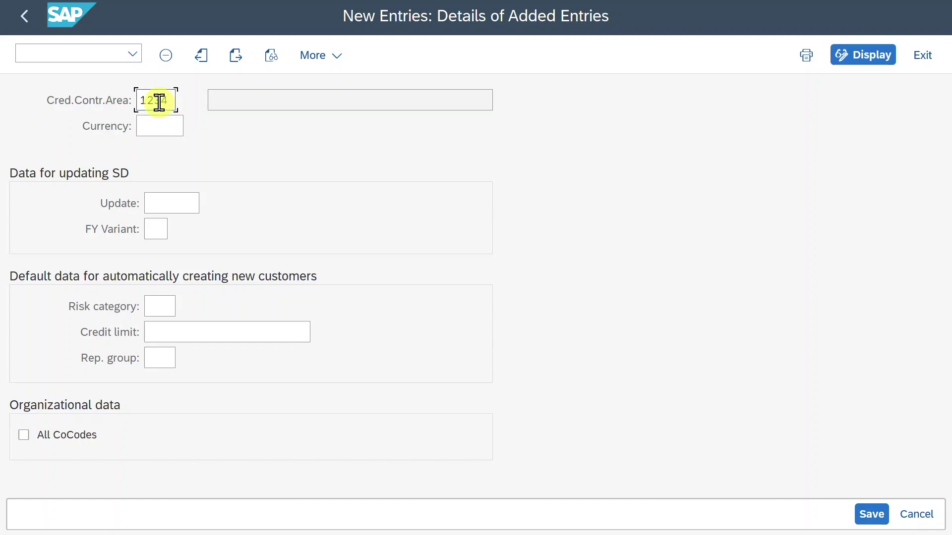
pyautogui.click(162, 134)
pyautogui.write('EUR')
# Step: Step through the remaining fields, toggle All CoCodes on and off, then discard the draft
pyautogui.click(155, 206)
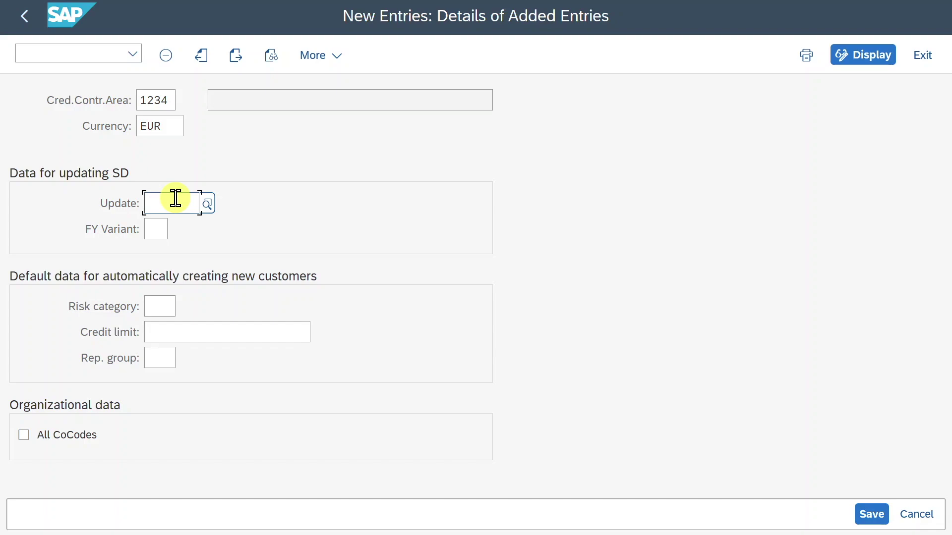
pyautogui.click(153, 232)
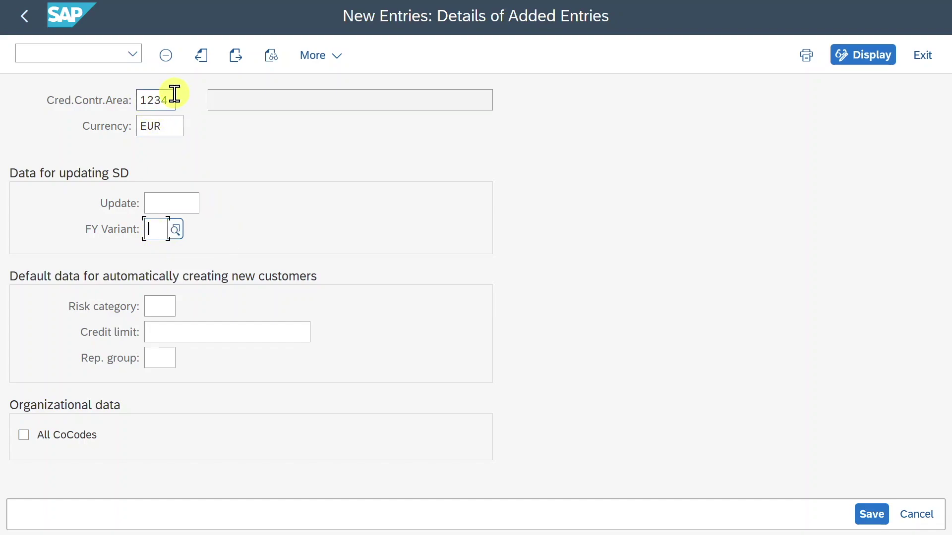
pyautogui.click(164, 306)
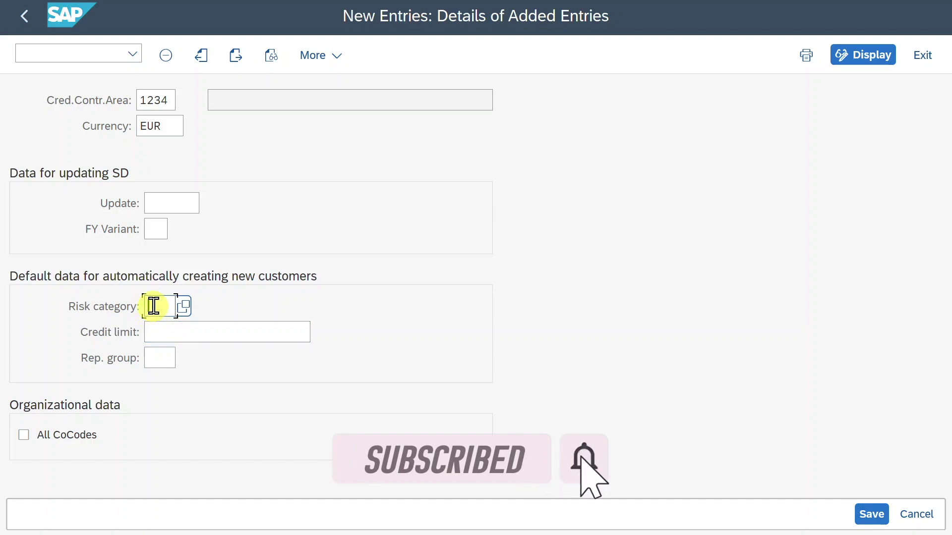
pyautogui.click(163, 329)
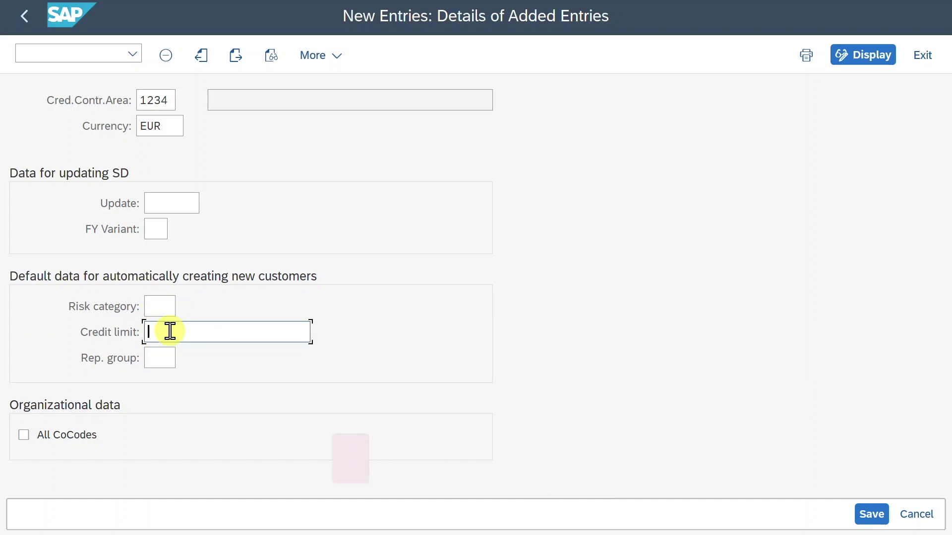
pyautogui.click(164, 356)
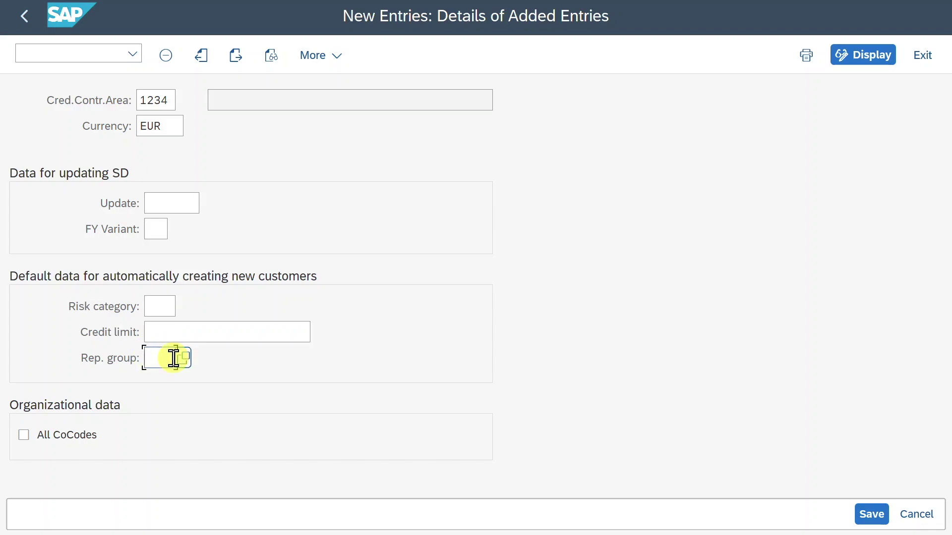
pyautogui.click(89, 439)
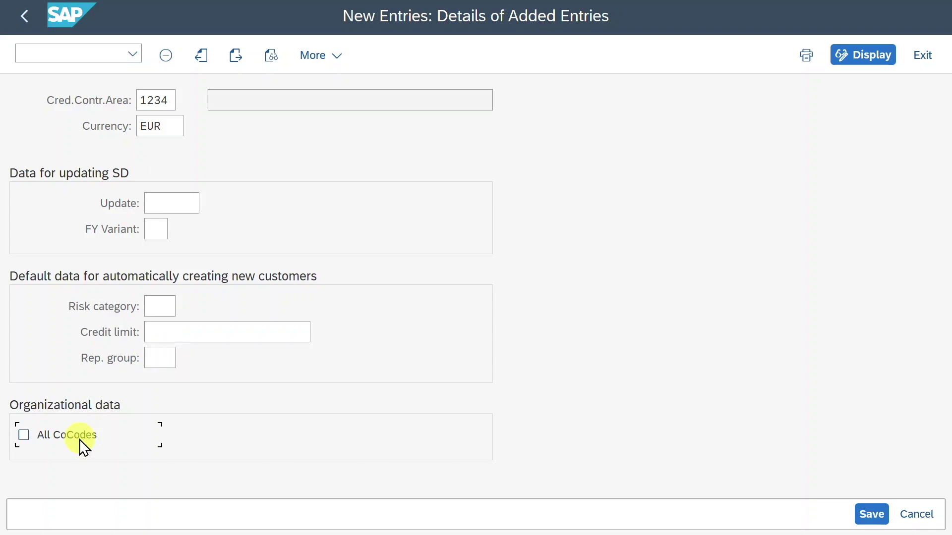
pyautogui.click(85, 439)
pyautogui.click(85, 440)
pyautogui.click(932, 520)
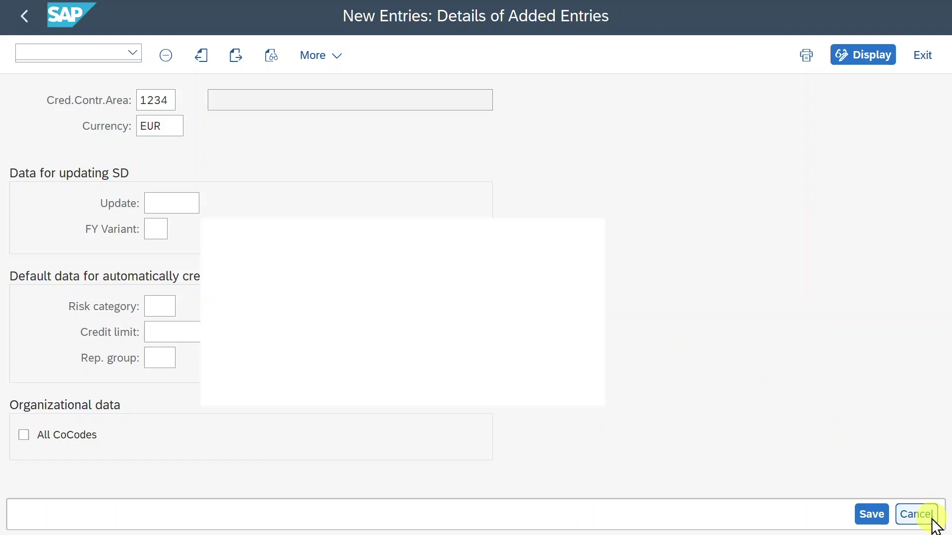
pyautogui.click(312, 357)
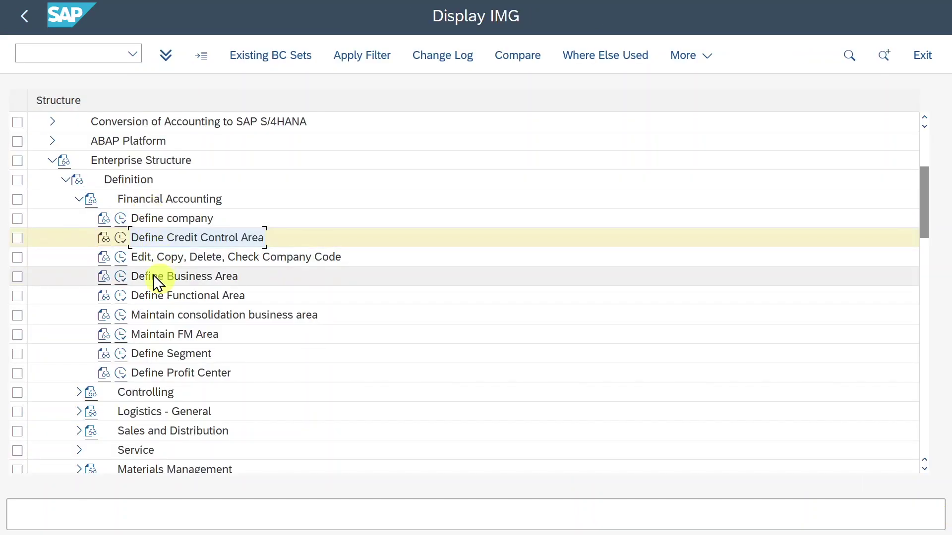
pyautogui.click(123, 275)
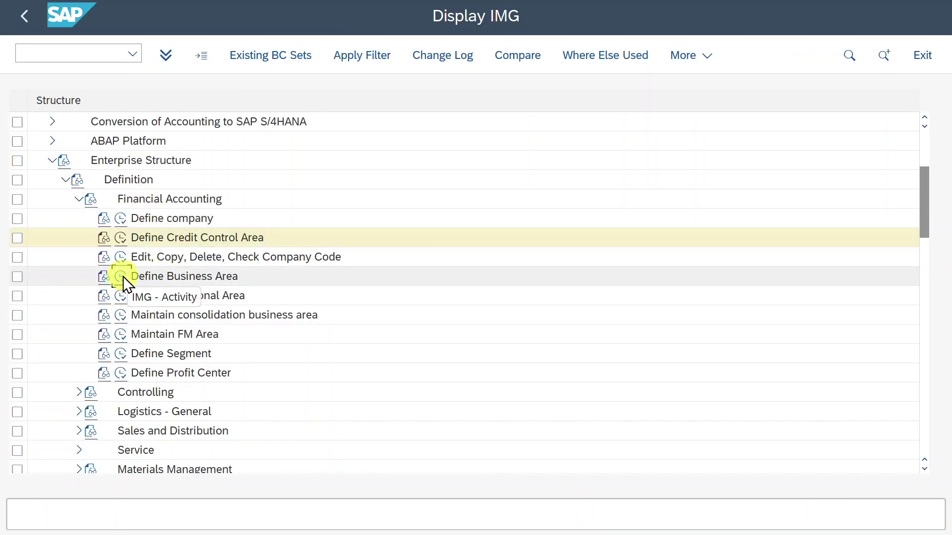
pyautogui.click(194, 56)
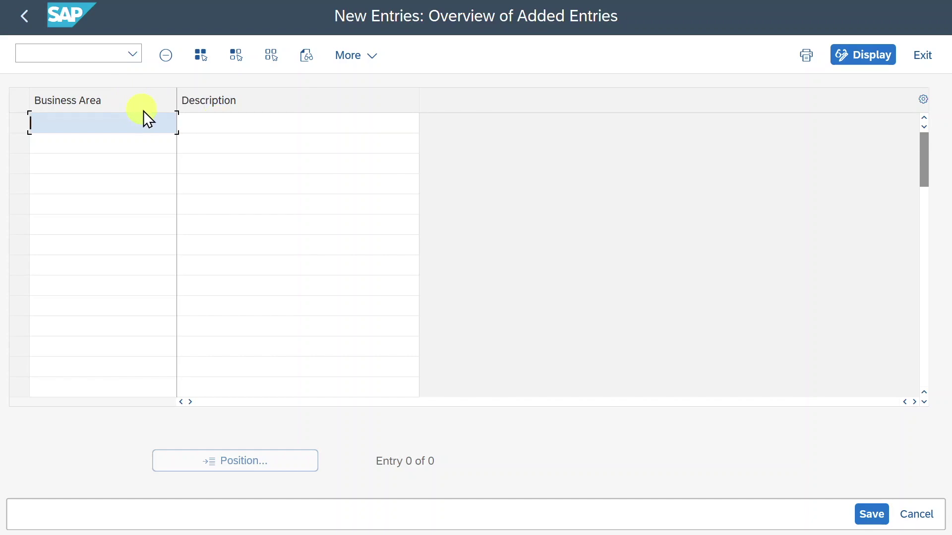
pyautogui.click(916, 514)
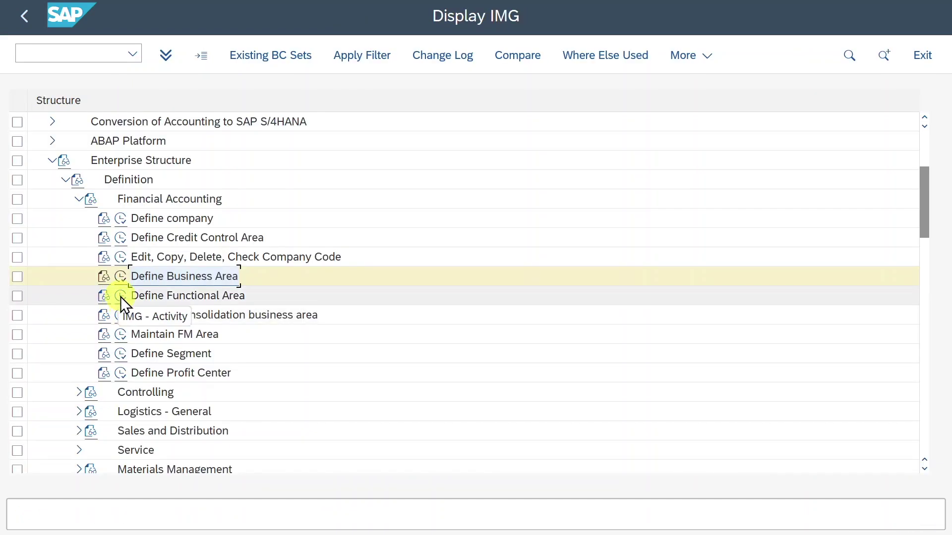
pyautogui.click(121, 297)
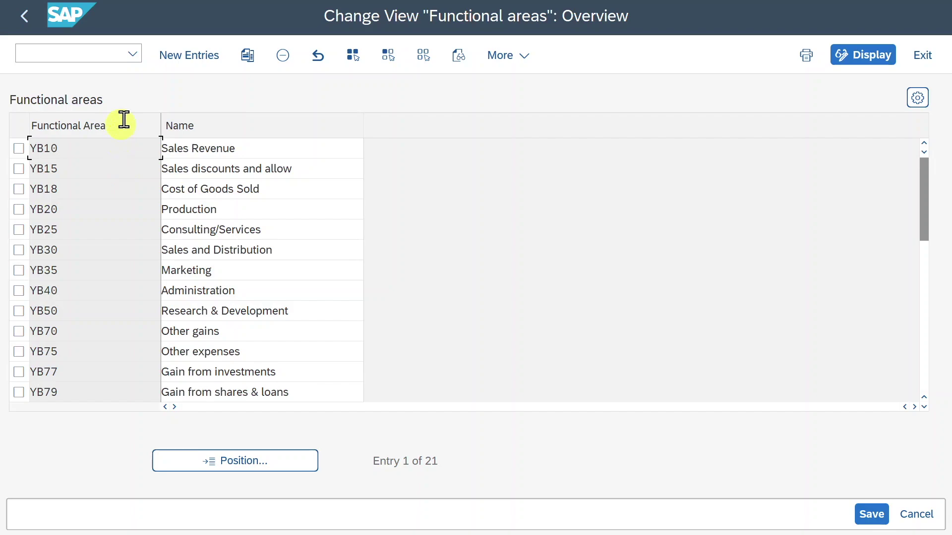
pyautogui.moveTo(79, 148); pyautogui.dragTo(23, 147)
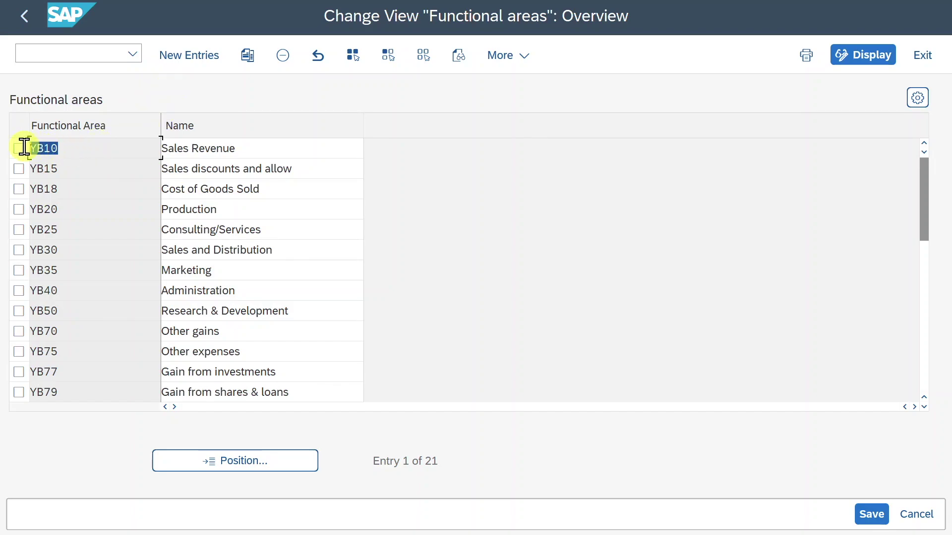
pyautogui.click(197, 149)
pyautogui.click(258, 177)
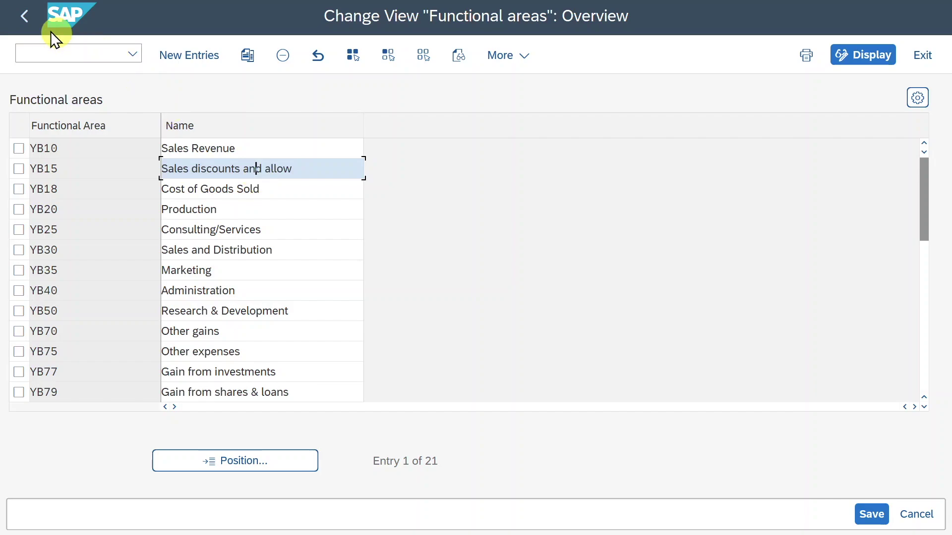
pyautogui.click(24, 16)
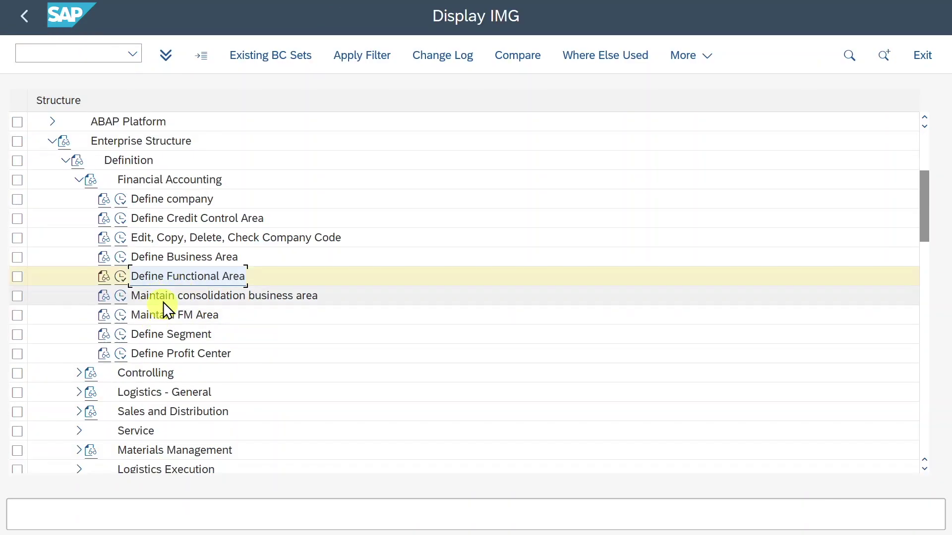
# Step: Review segments 1000_A–C, then start 'EC-PCA: Create profit center' under Define Profit Center
pyautogui.click(124, 331)
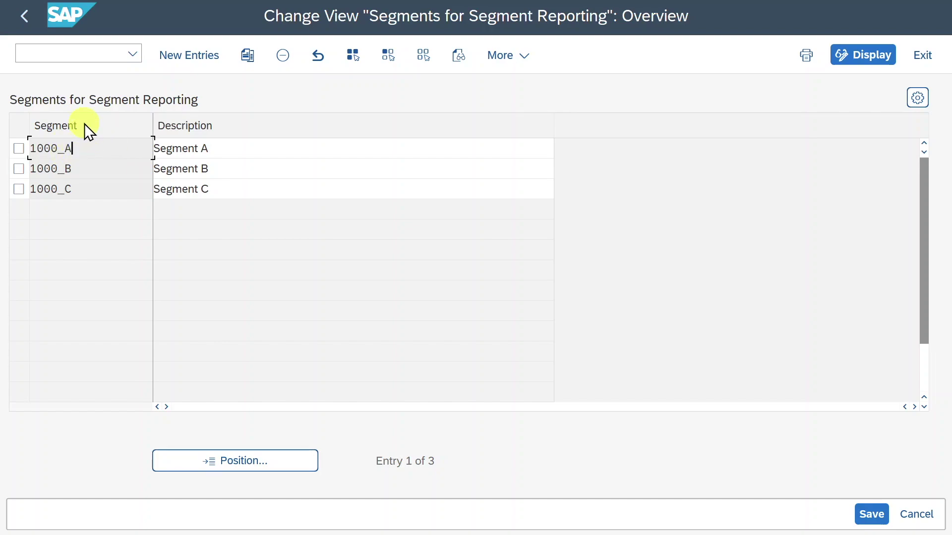
pyautogui.moveTo(98, 149); pyautogui.dragTo(31, 149)
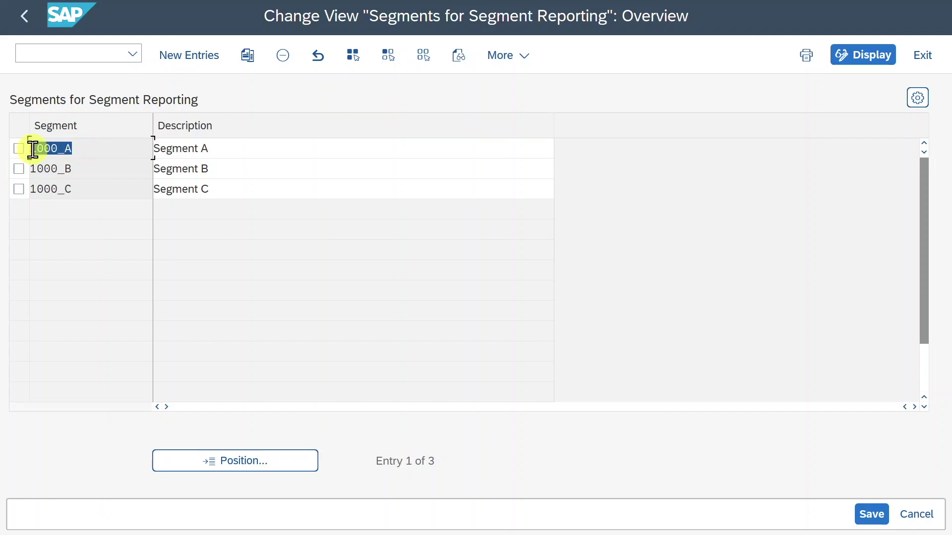
pyautogui.click(66, 152)
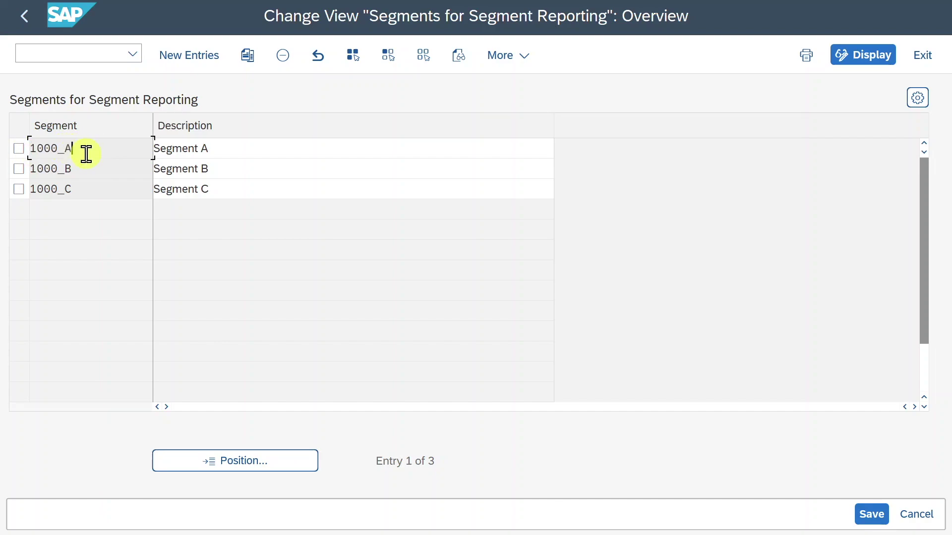
pyautogui.click(26, 25)
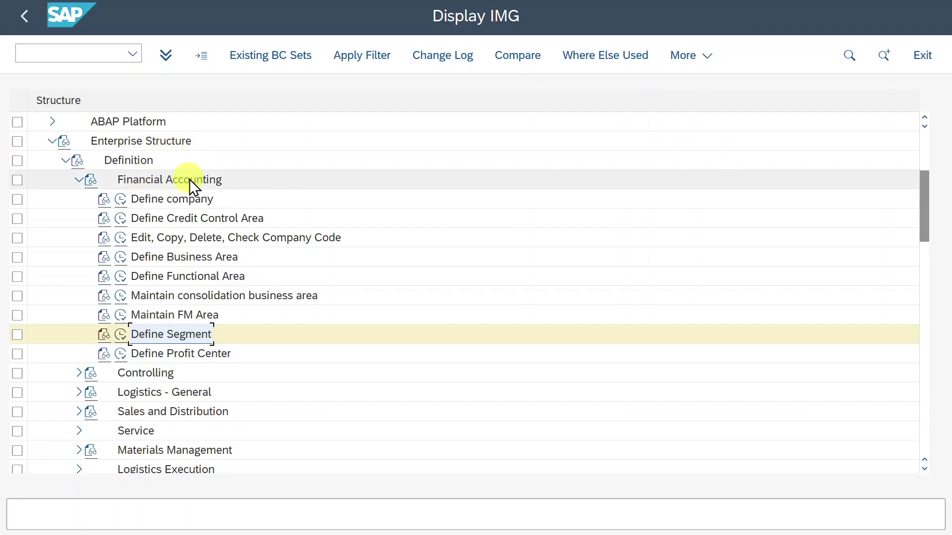
pyautogui.click(122, 358)
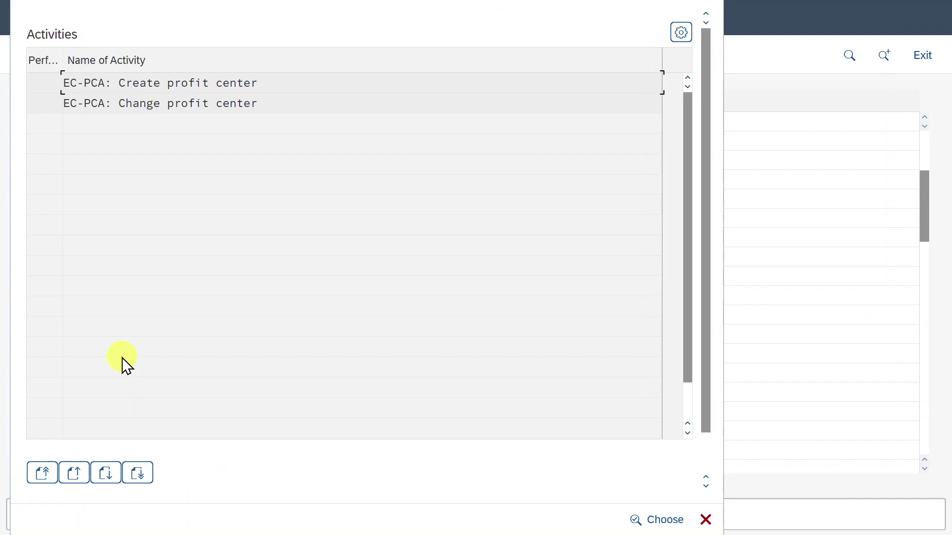
pyautogui.doubleClick(153, 89)
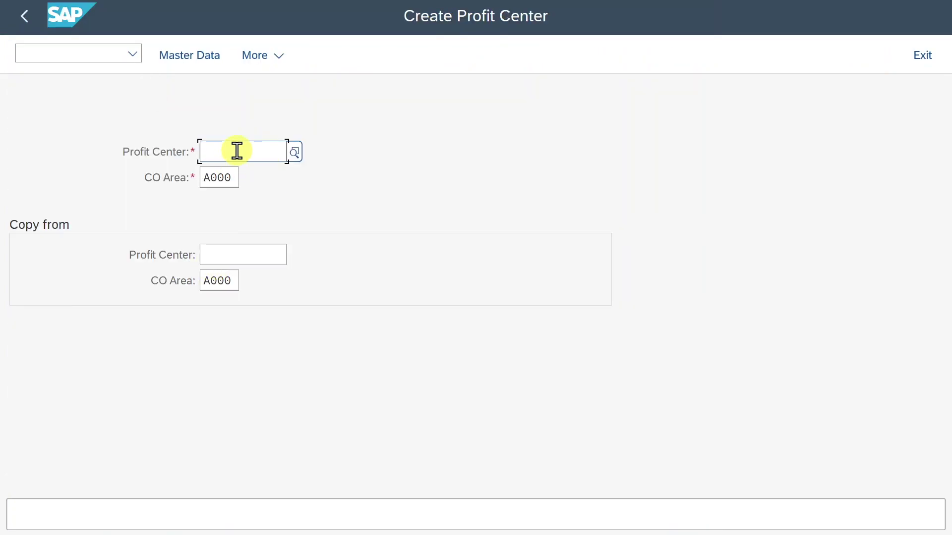
# Step: Leave profit center creation and open Assign Company Code -> Company under Assignment > Financial Accounting
pyautogui.click(204, 178)
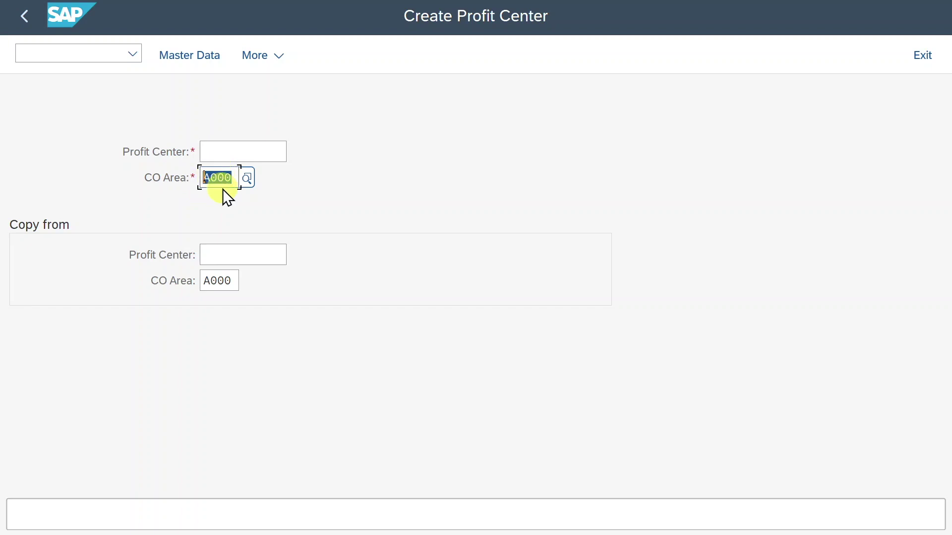
pyautogui.click(26, 17)
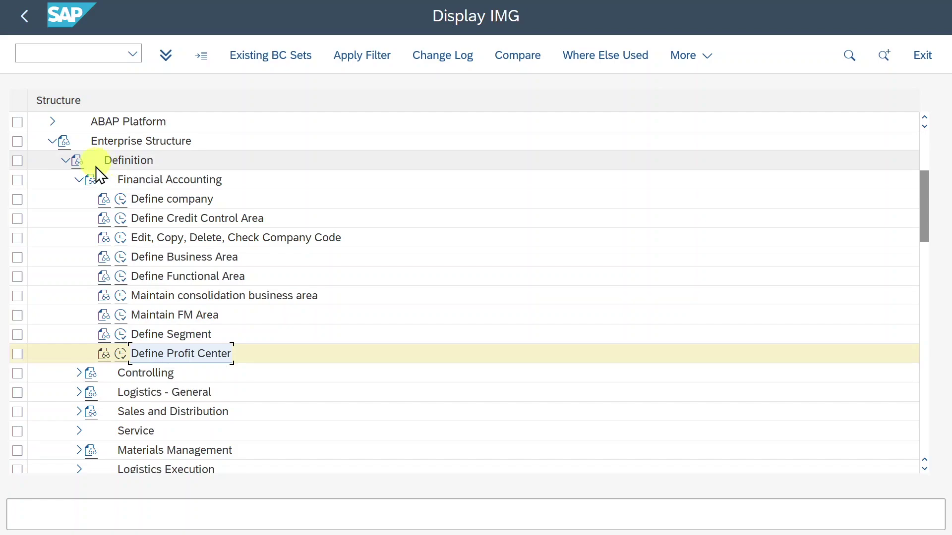
pyautogui.click(63, 160)
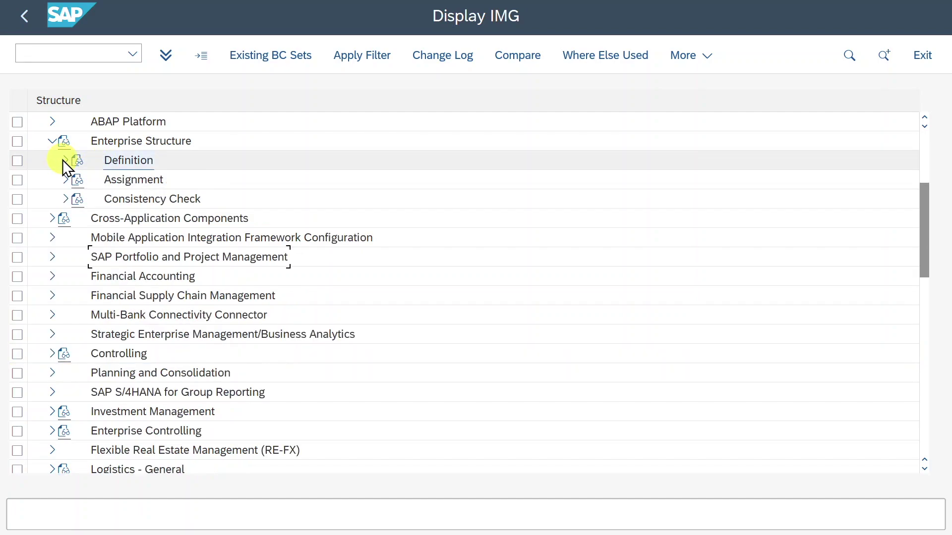
pyautogui.click(65, 179)
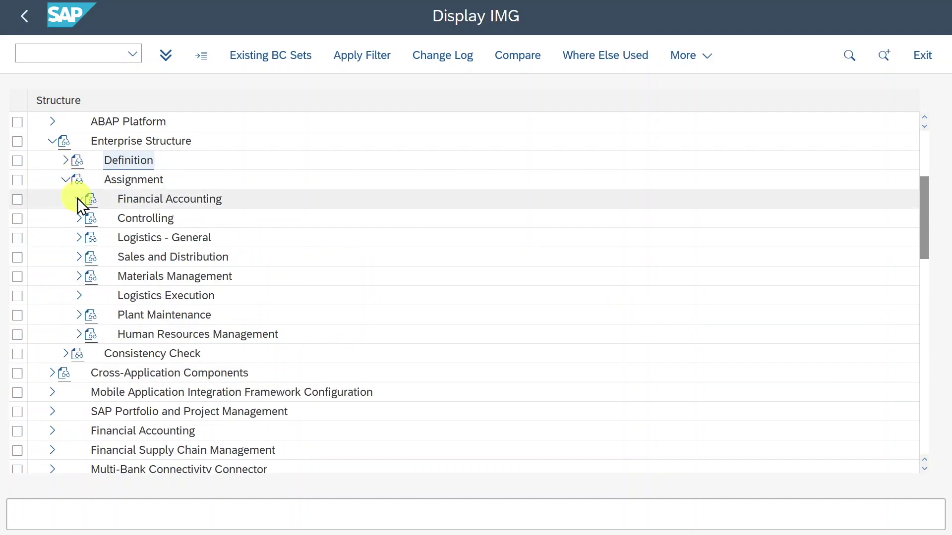
pyautogui.click(78, 199)
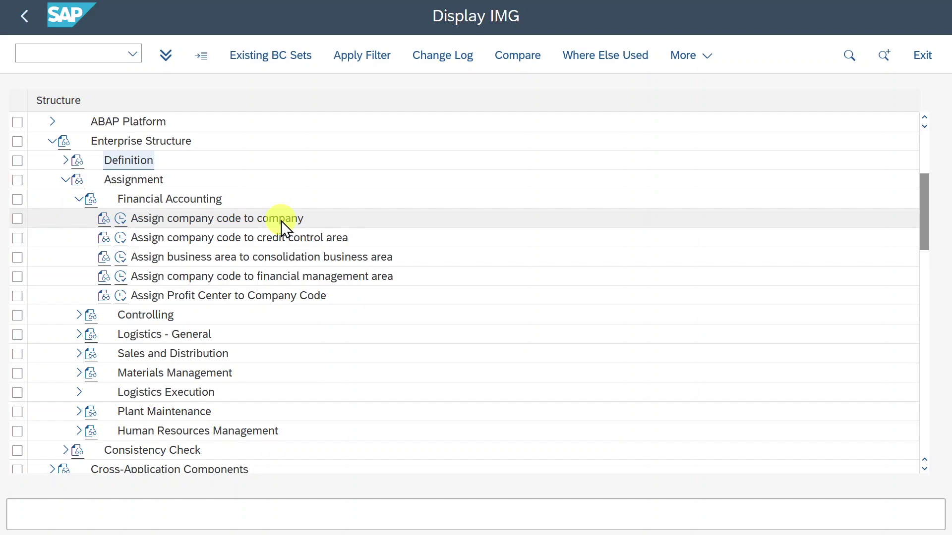
pyautogui.click(117, 221)
pyautogui.click(155, 144)
pyautogui.moveTo(61, 123); pyautogui.dragTo(29, 123)
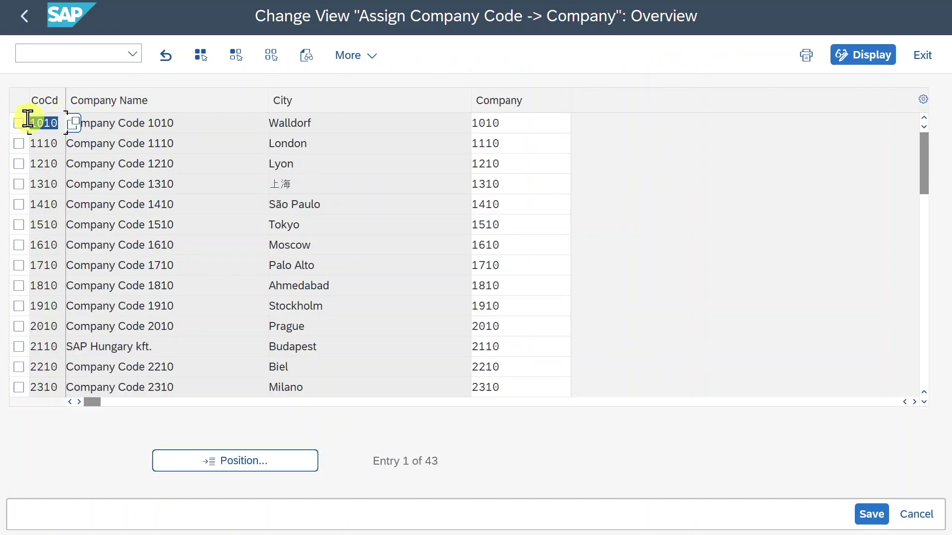
pyautogui.click(524, 127)
pyautogui.click(516, 127)
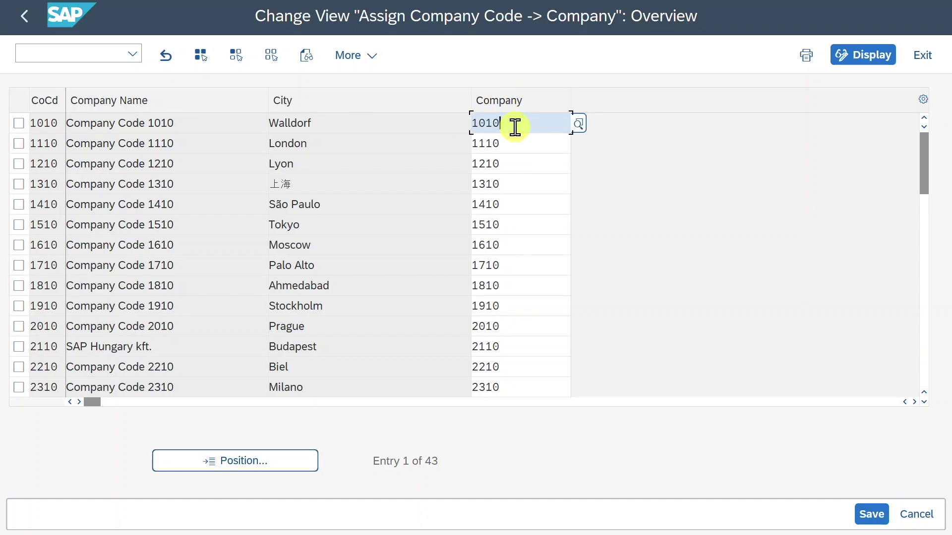
pyautogui.click(54, 144)
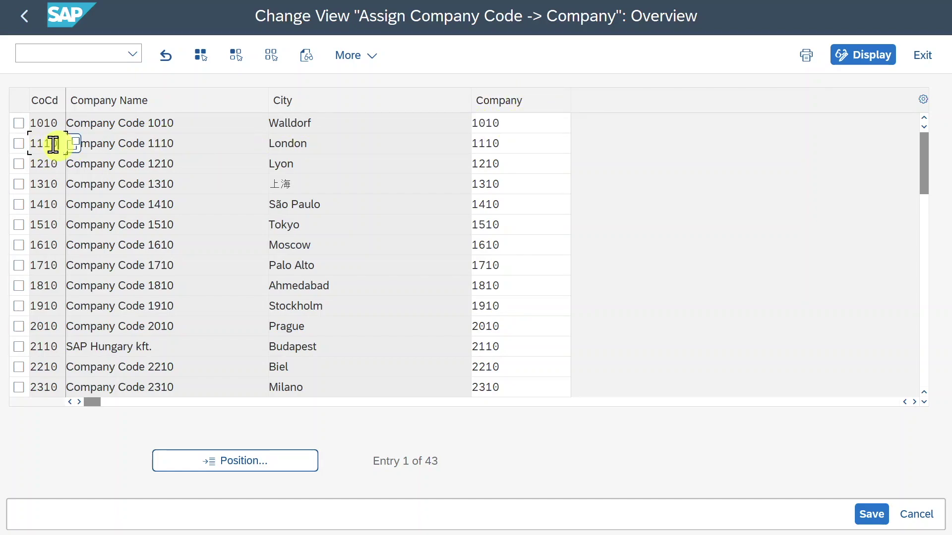
pyautogui.click(525, 139)
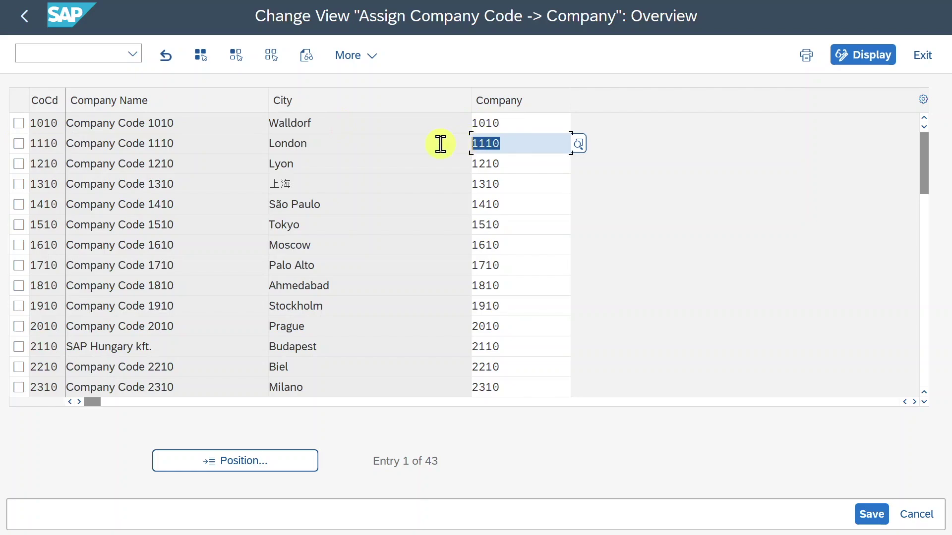
pyautogui.click(17, 20)
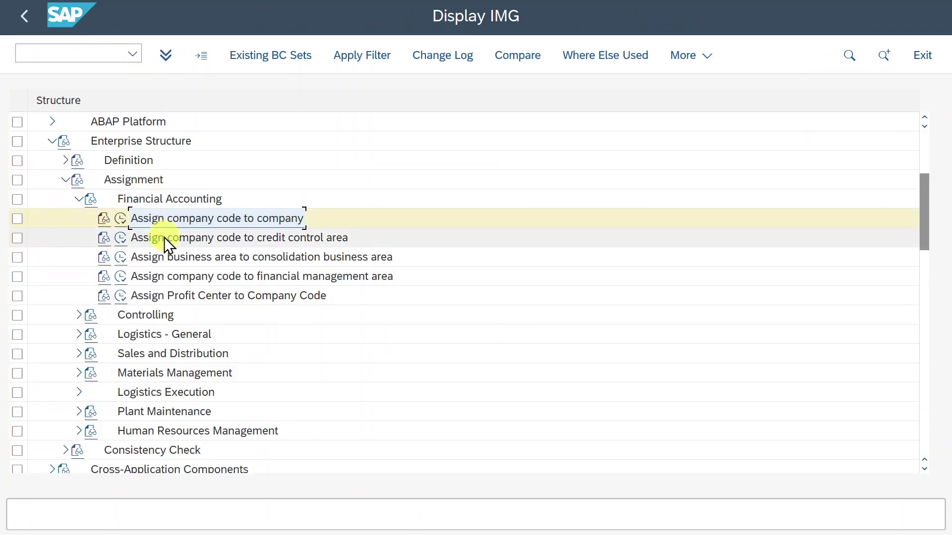
# Step: Check codes 1010 and 1110 in credit control area assignments, then open Assign Profit Center to Company Code
pyautogui.doubleClick(153, 237)
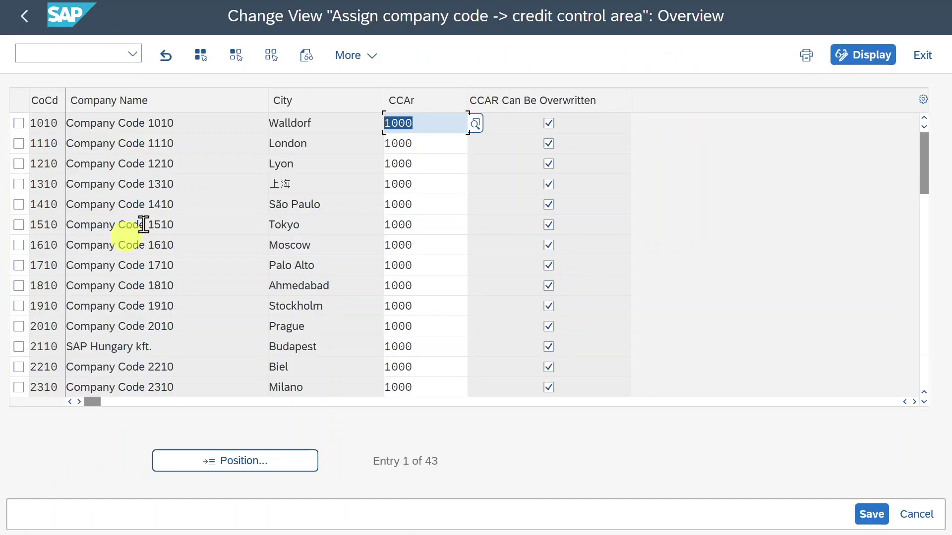
pyautogui.click(45, 124)
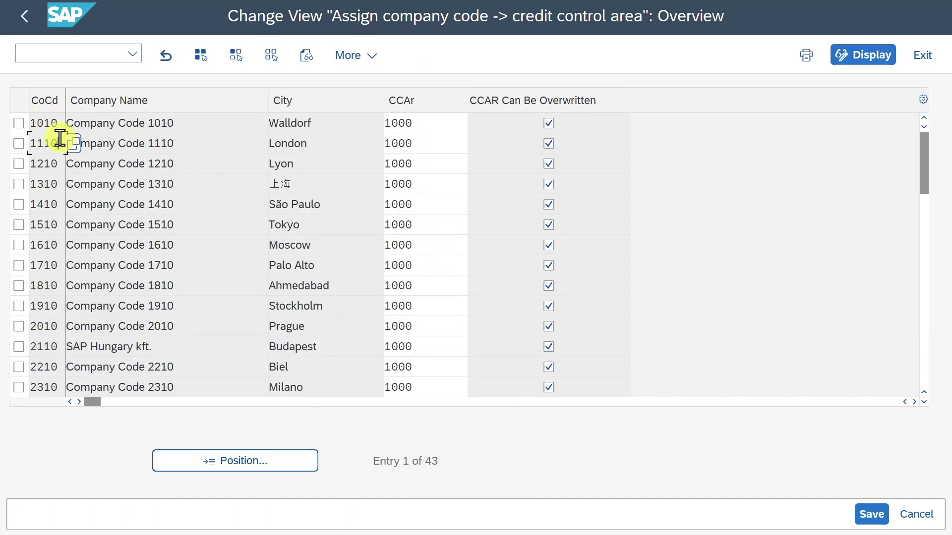
pyautogui.click(452, 123)
pyautogui.click(424, 143)
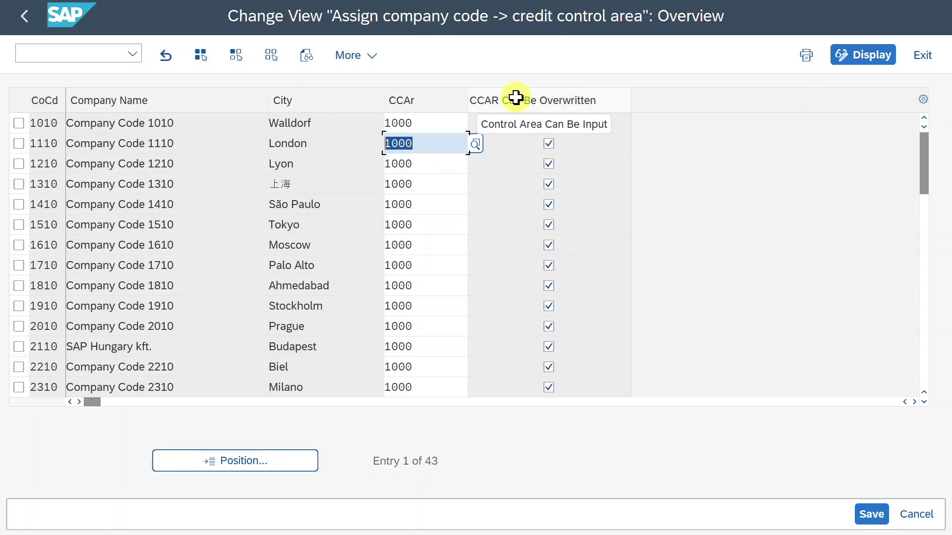
pyautogui.click(549, 126)
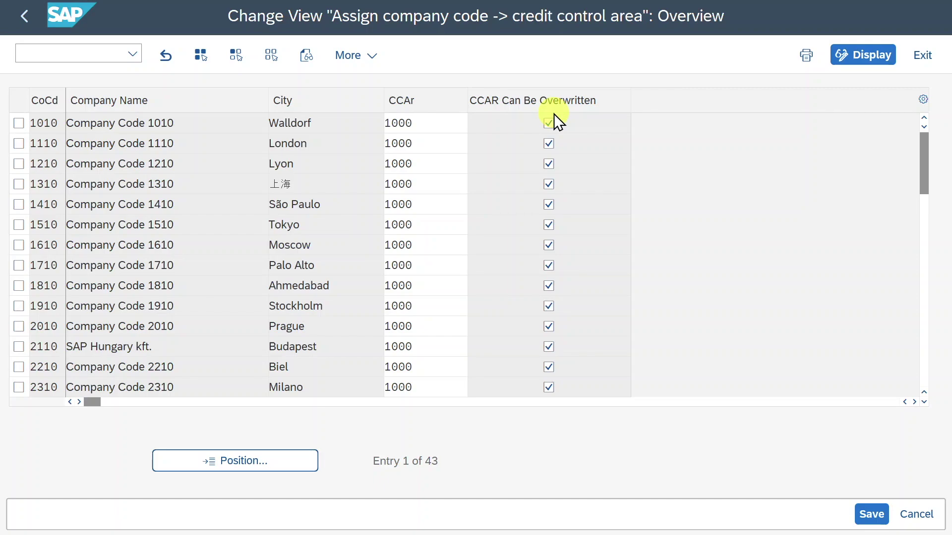
pyautogui.click(550, 119)
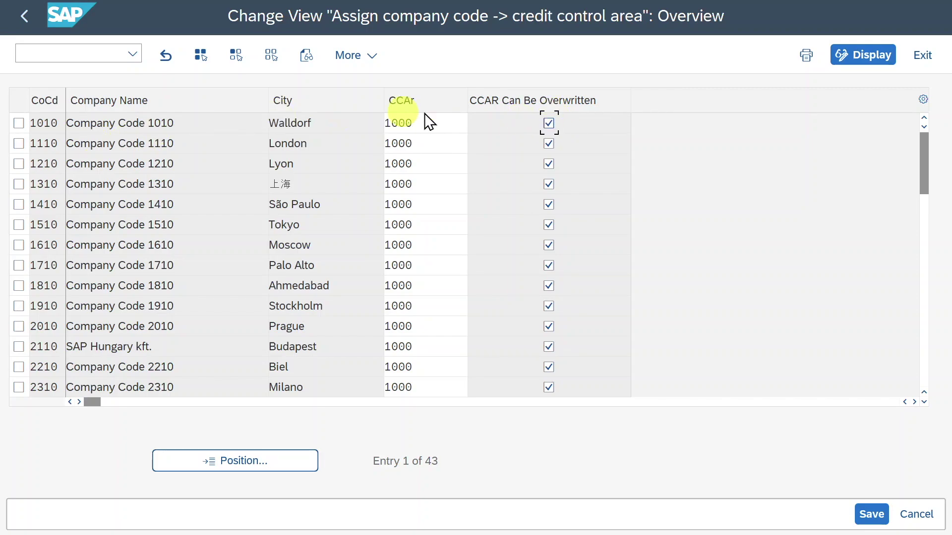
pyautogui.click(24, 17)
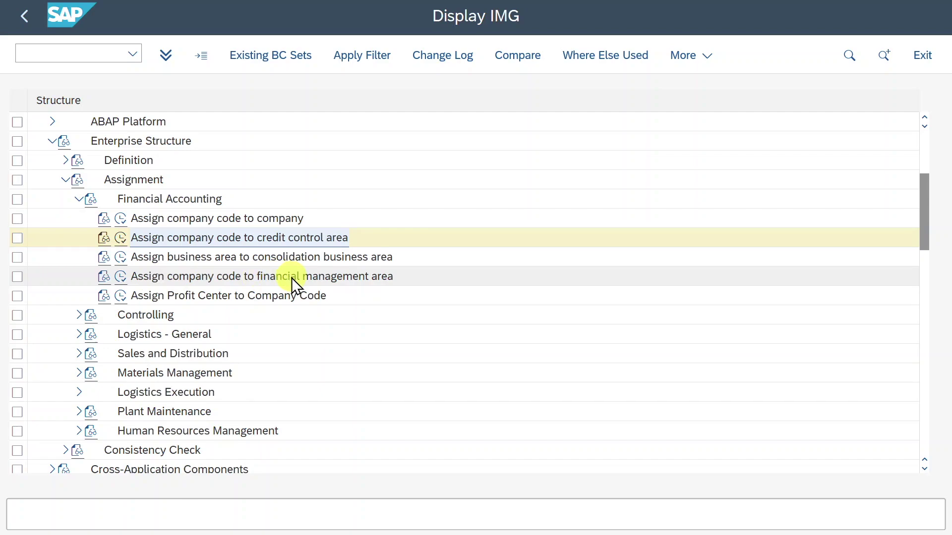
pyautogui.click(120, 295)
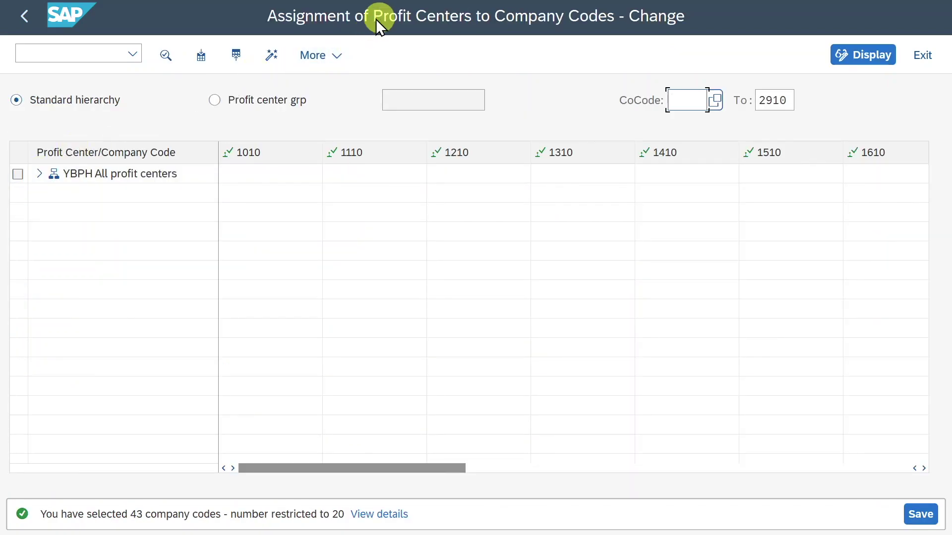
# Step: Expand YBPH > YBH16 > YBH110, toggle YB101's codes 1210 and 1310, then return to the IMG
pyautogui.click(33, 175)
pyautogui.click(52, 197)
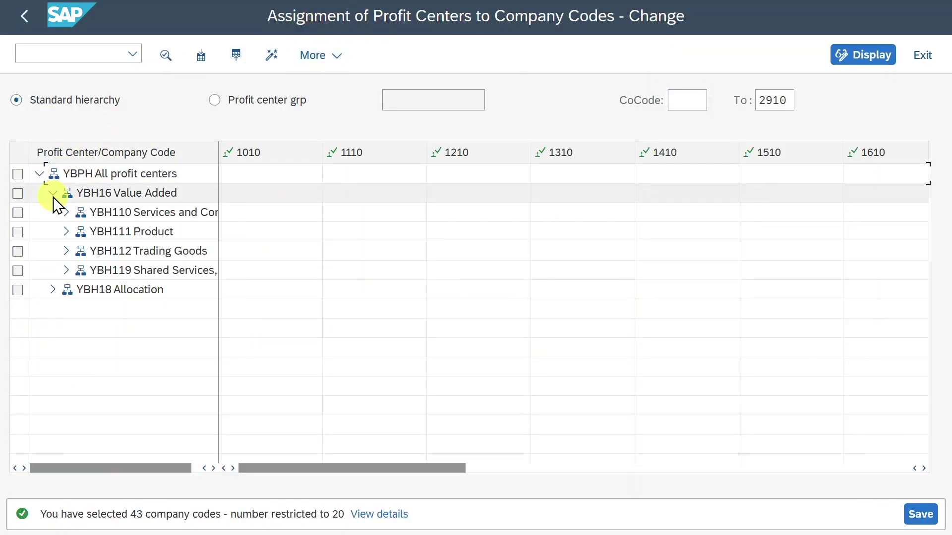
pyautogui.click(66, 213)
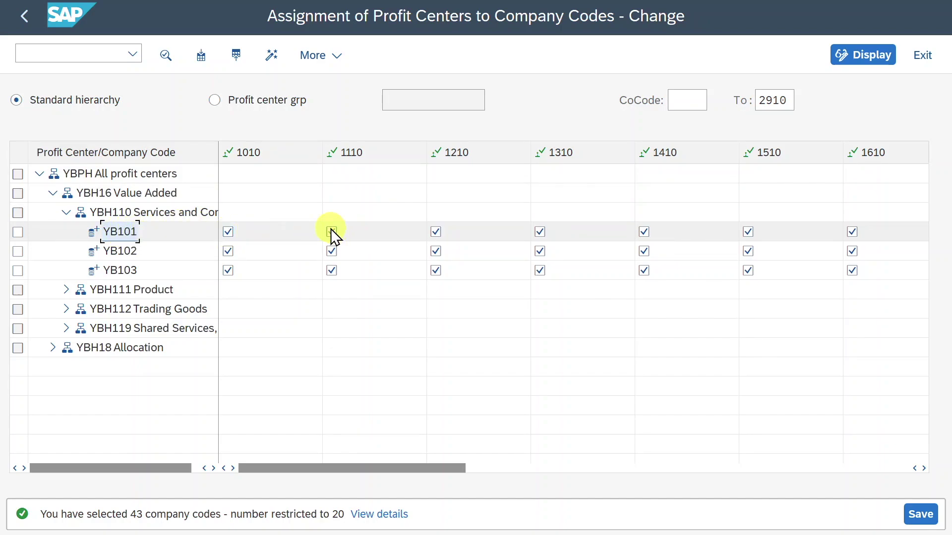
pyautogui.click(436, 232)
pyautogui.click(539, 232)
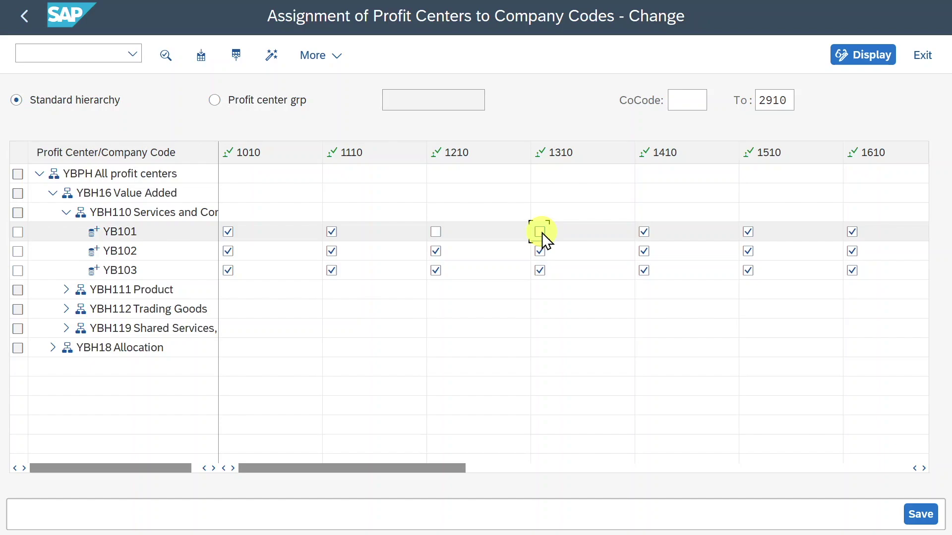
pyautogui.click(545, 233)
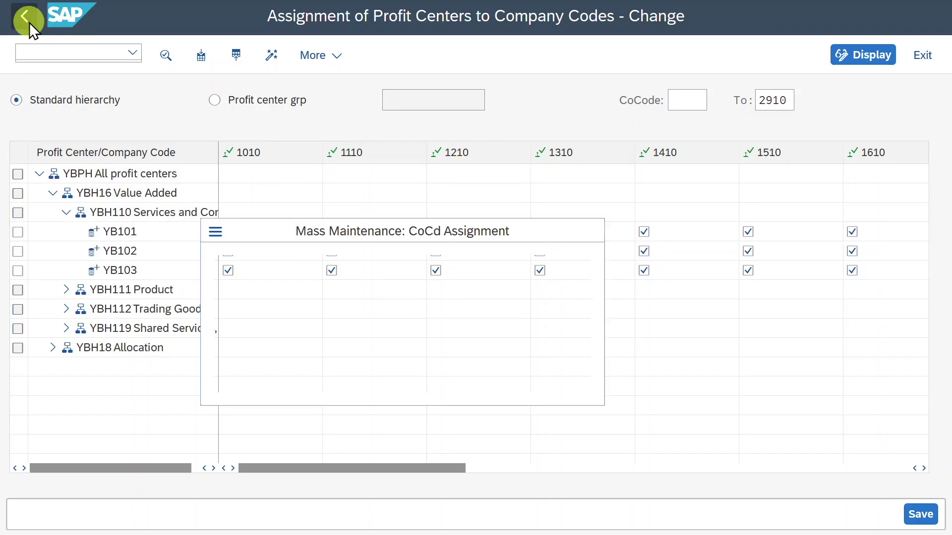
pyautogui.click(28, 20)
pyautogui.click(77, 200)
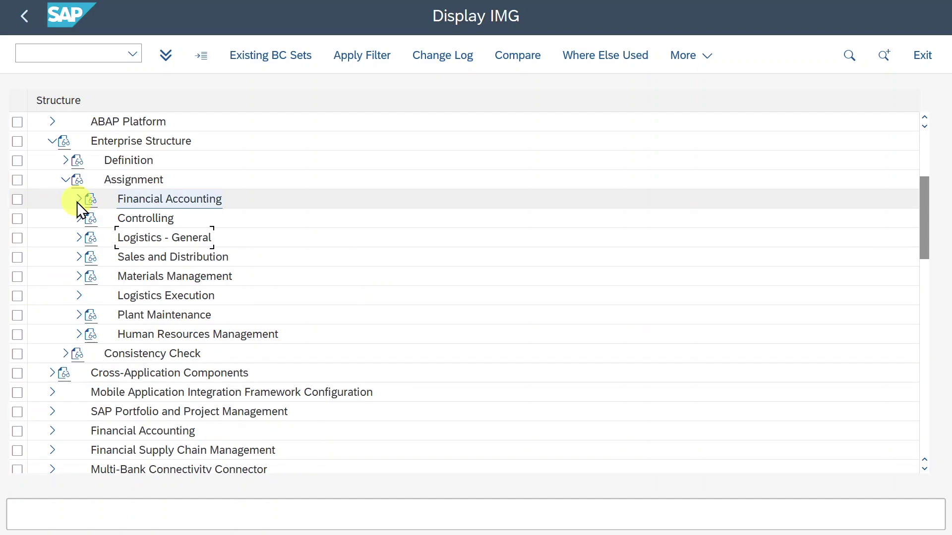
# Step: Open the company codes assigned to controlling area A000 and browse entries 1610, 1710 and 1910
pyautogui.click(79, 219)
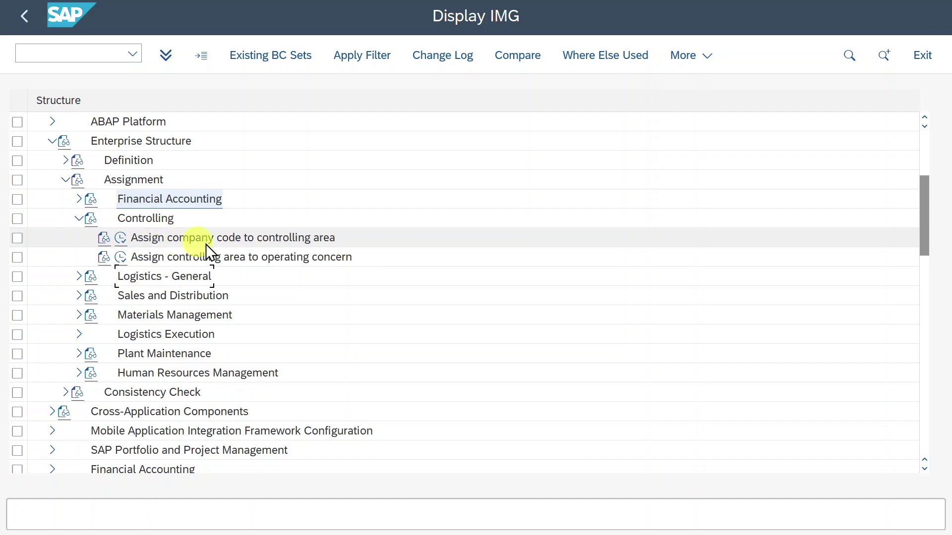
pyautogui.click(121, 239)
pyautogui.moveTo(436, 99); pyautogui.dragTo(395, 99)
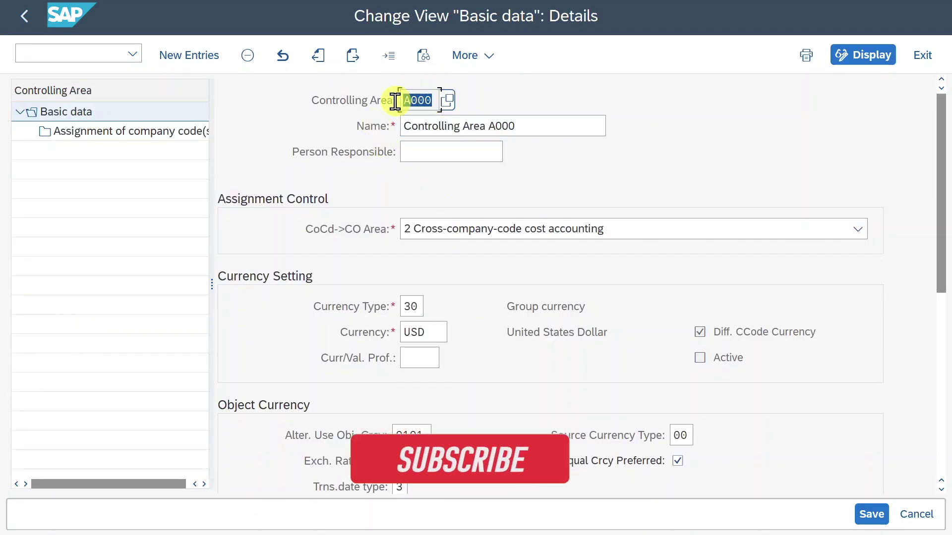
pyautogui.click(150, 131)
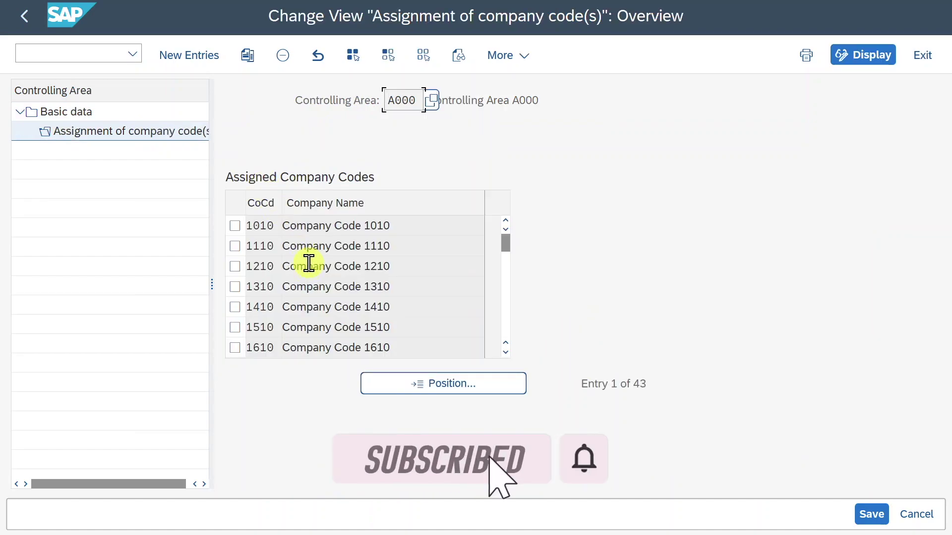
pyautogui.scroll(-1, 277, 228)
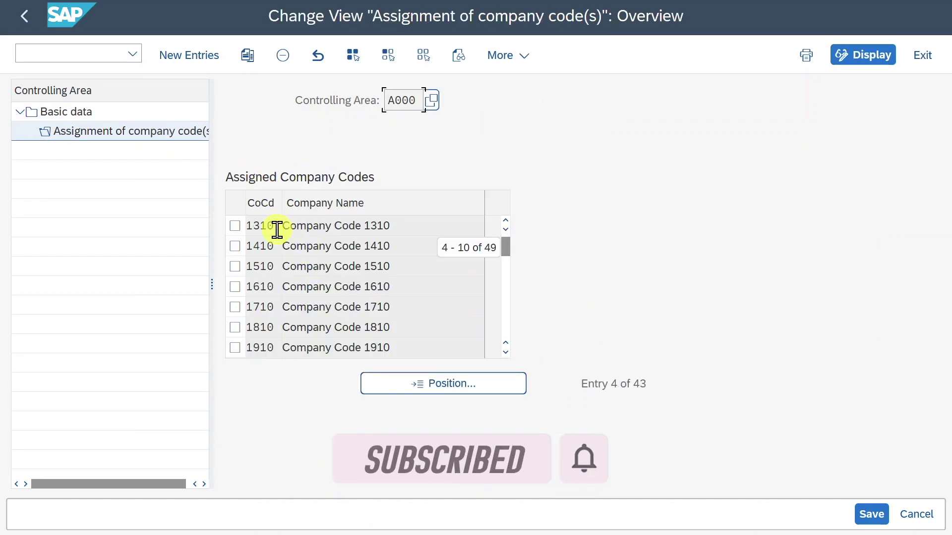
pyautogui.scroll(-1, 277, 229)
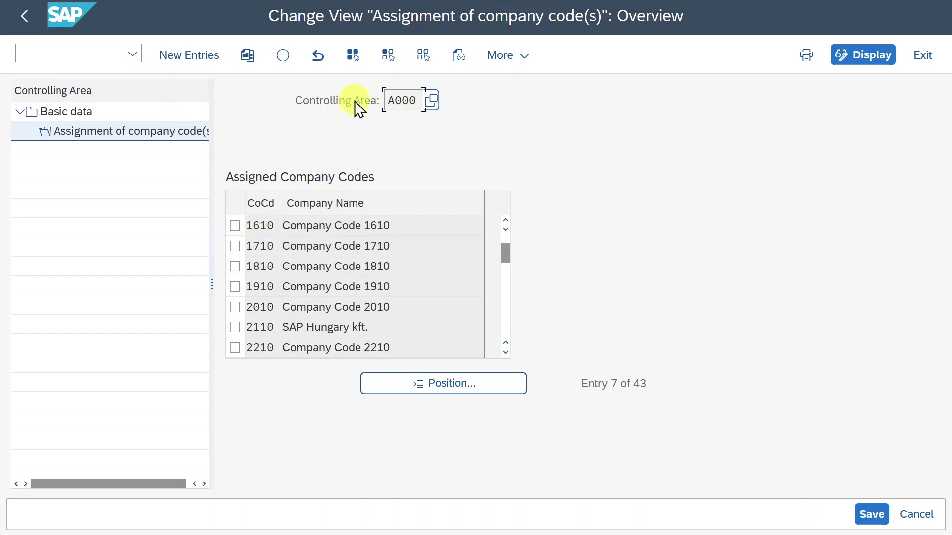
pyautogui.click(260, 247)
pyautogui.click(260, 225)
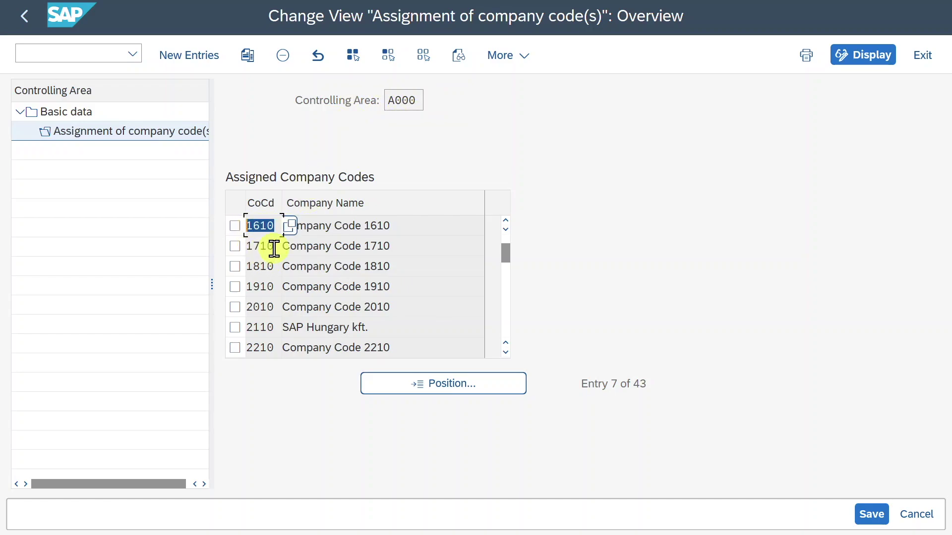
pyautogui.click(253, 247)
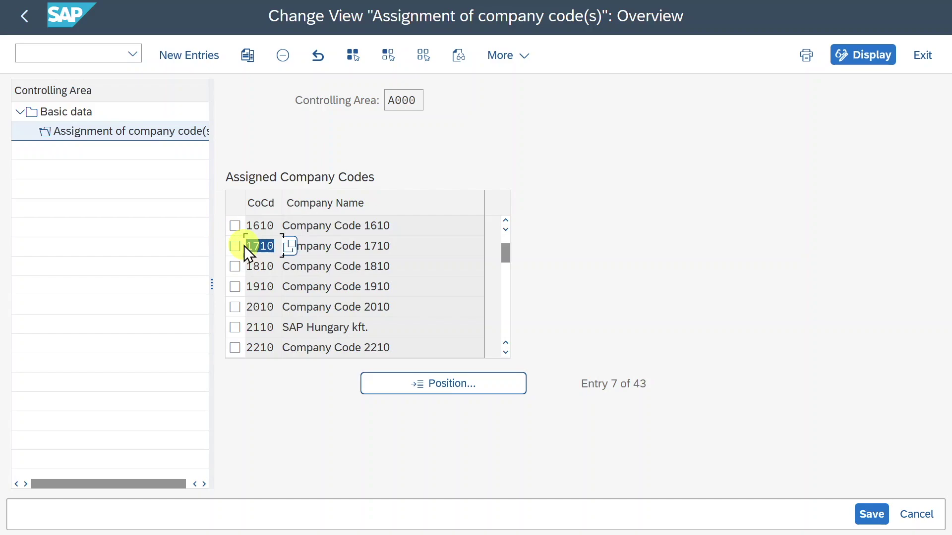
pyautogui.press('Down')
pyautogui.press('Down')
pyautogui.click(257, 226)
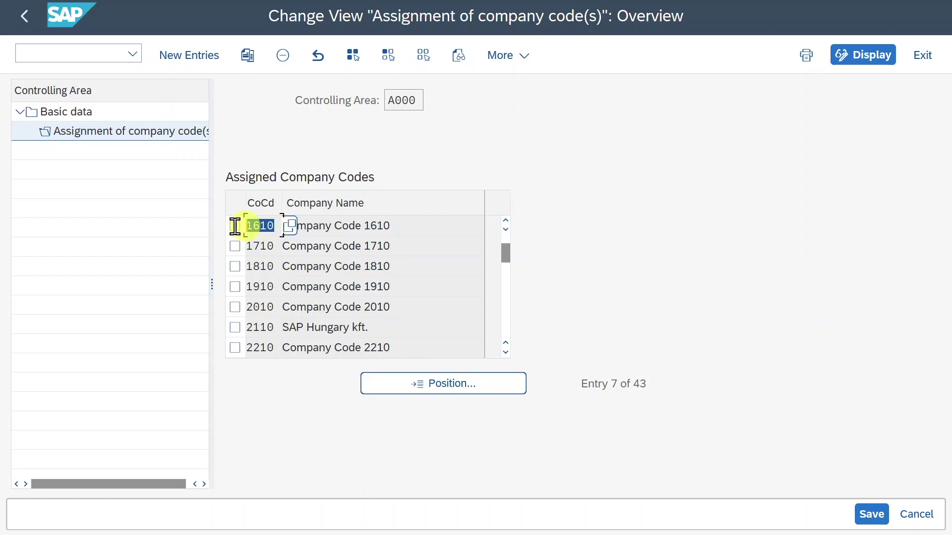
pyautogui.click(258, 246)
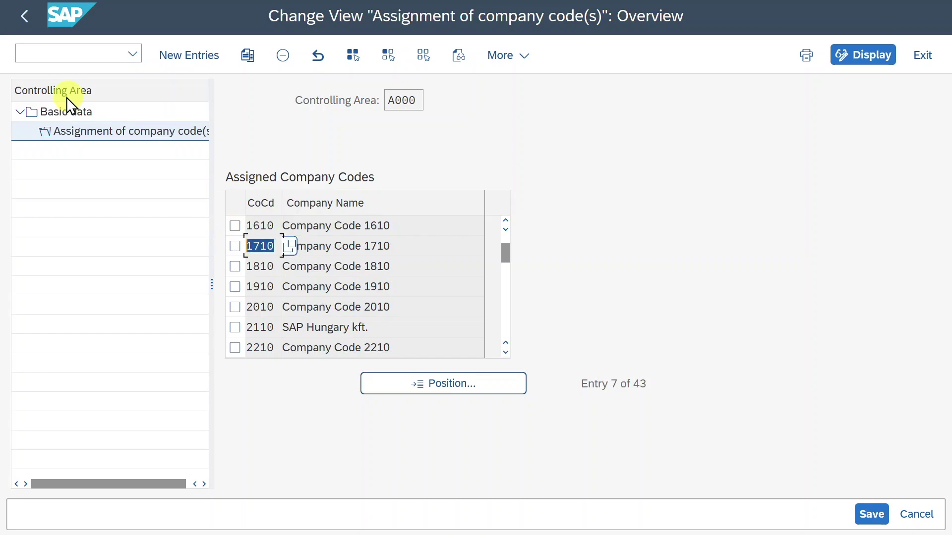
# Step: Check A000's basic data (currency type 30, USD), then expand Logistics - General in the IMG
pyautogui.click(66, 111)
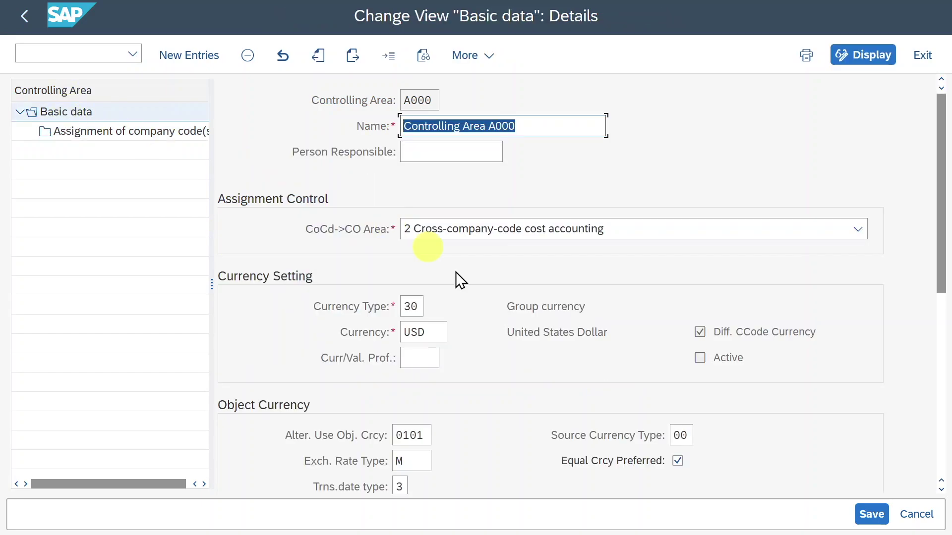
pyautogui.click(418, 306)
pyautogui.click(401, 332)
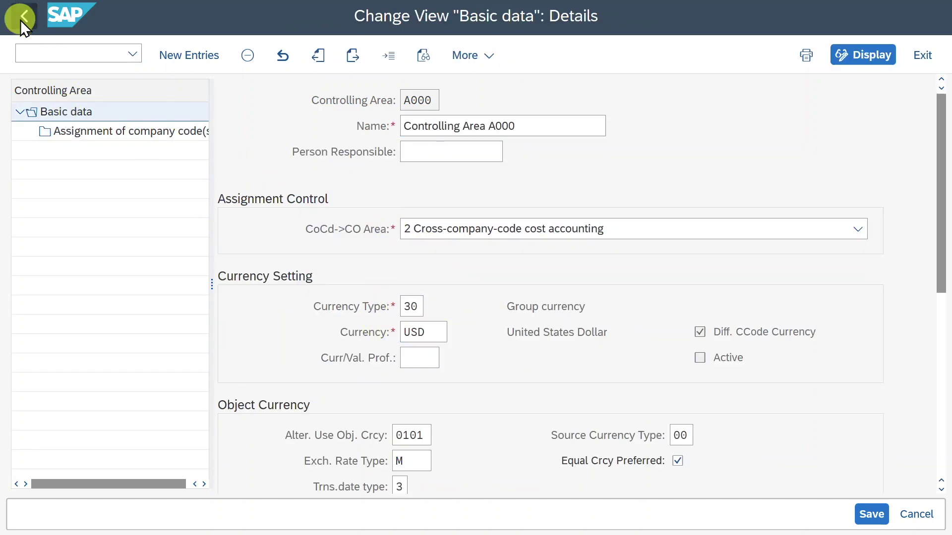
pyautogui.click(22, 19)
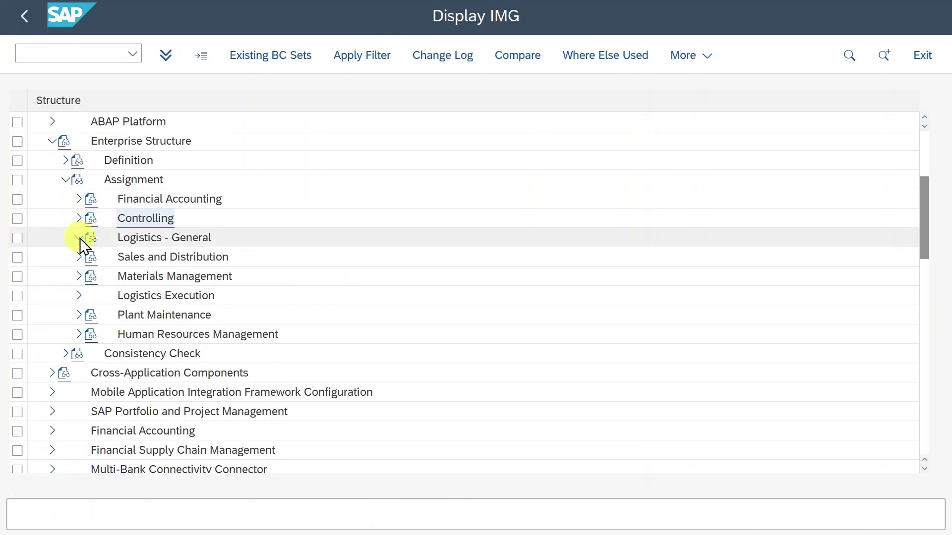
pyautogui.click(79, 237)
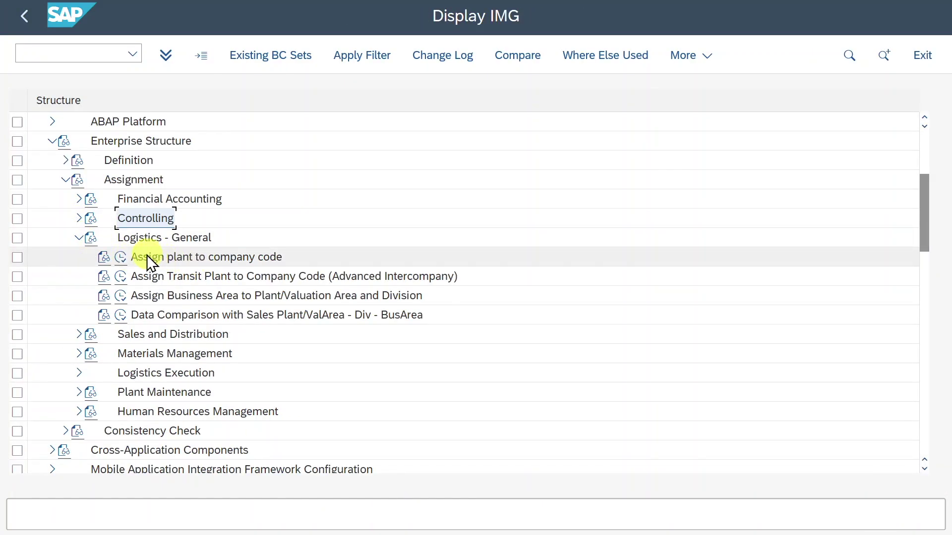
pyautogui.doubleClick(212, 260)
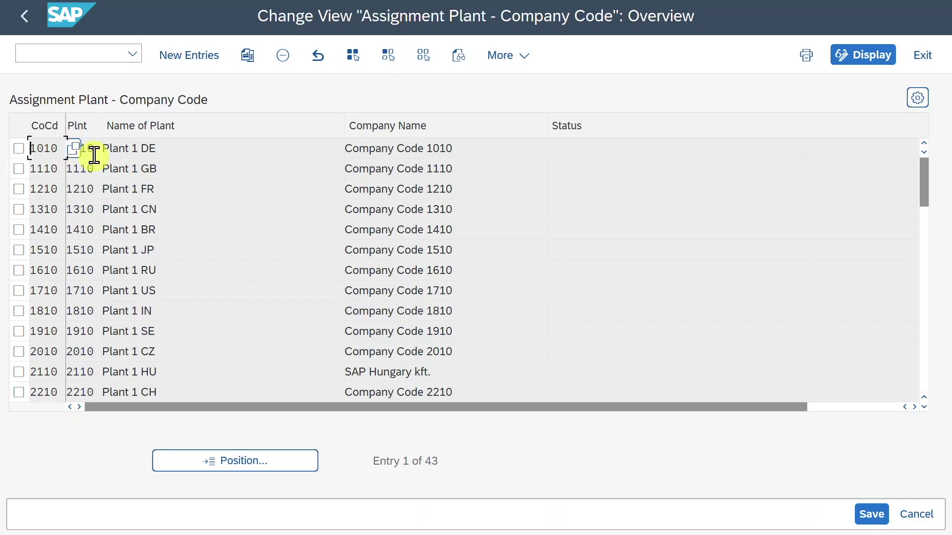
pyautogui.doubleClick(39, 157)
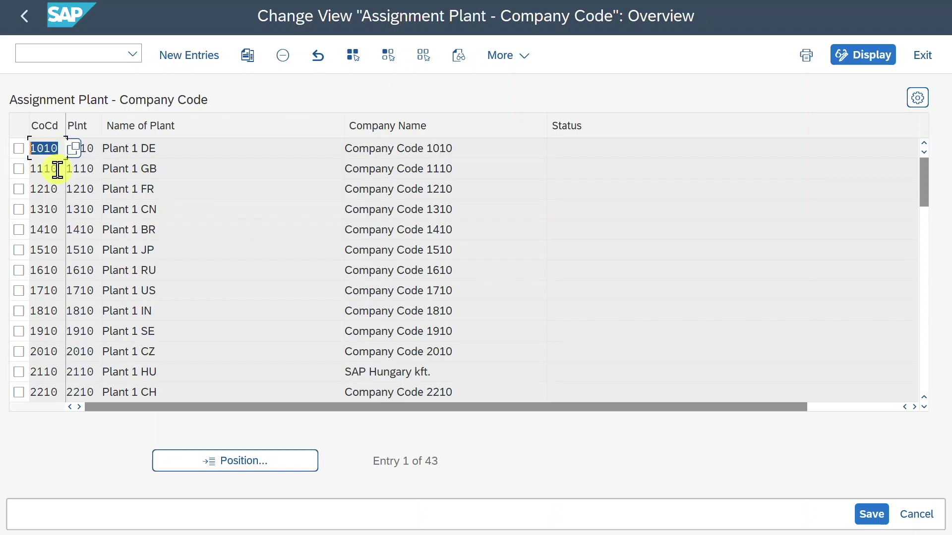
pyautogui.doubleClick(37, 169)
pyautogui.doubleClick(76, 149)
pyautogui.doubleClick(82, 169)
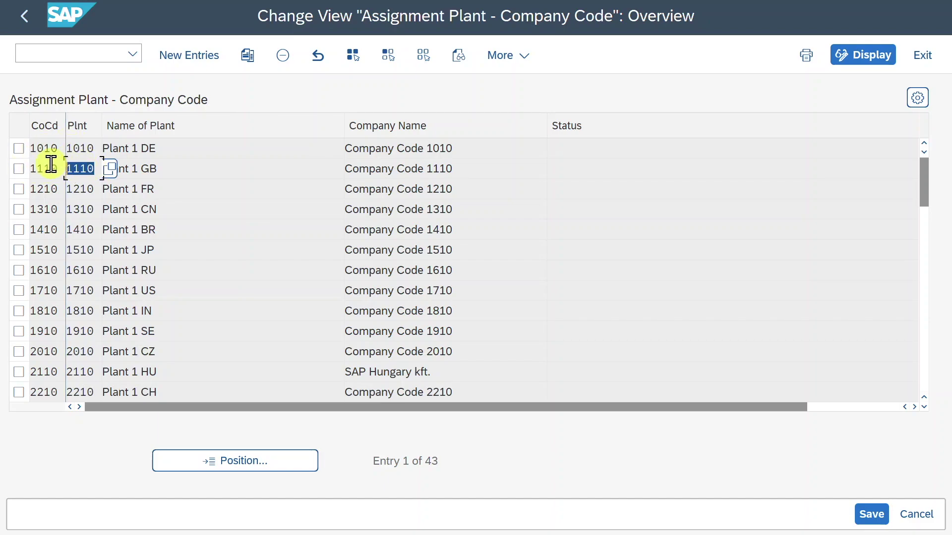
pyautogui.click(87, 191)
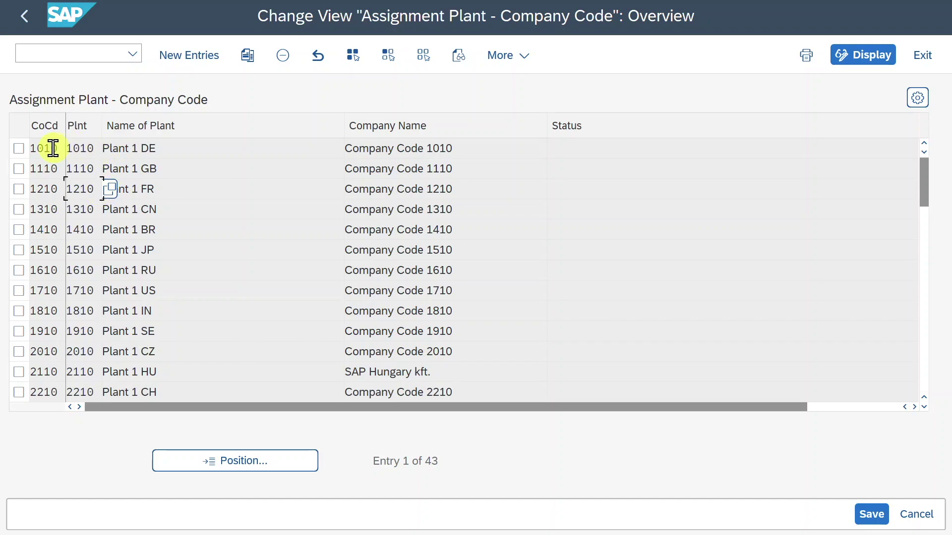
pyautogui.click(28, 23)
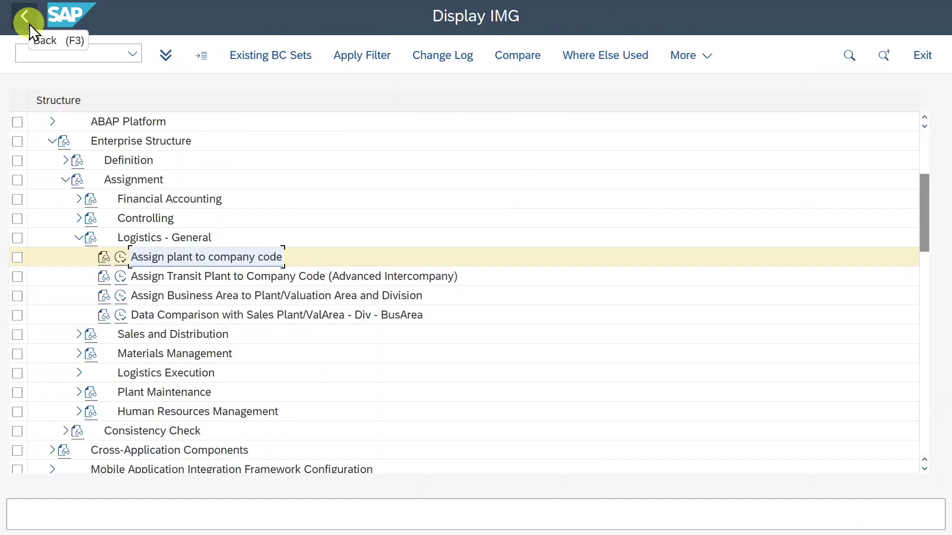
pyautogui.click(78, 238)
# Step: Open the sales organization to company code assignments and select sales orgs 1010 and 1110
pyautogui.click(79, 257)
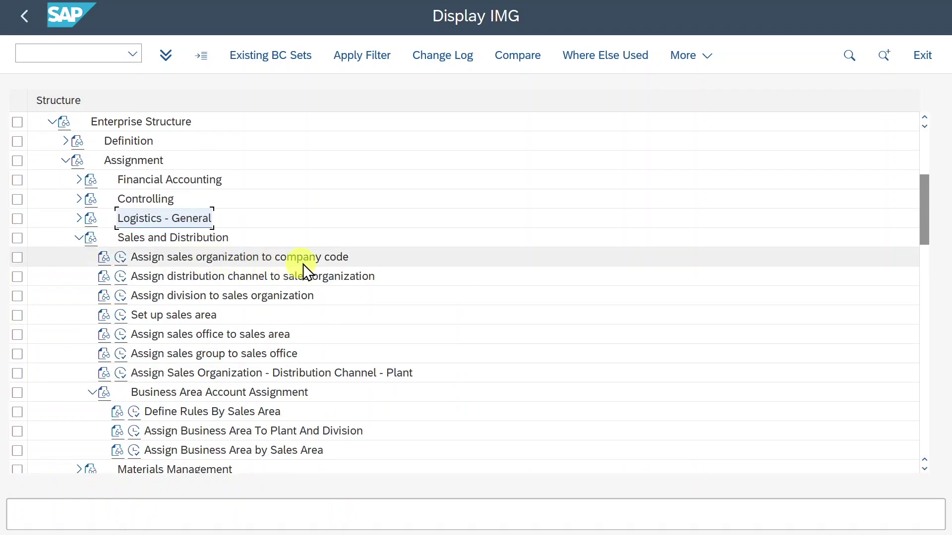
pyautogui.click(120, 257)
pyautogui.click(59, 148)
pyautogui.click(31, 169)
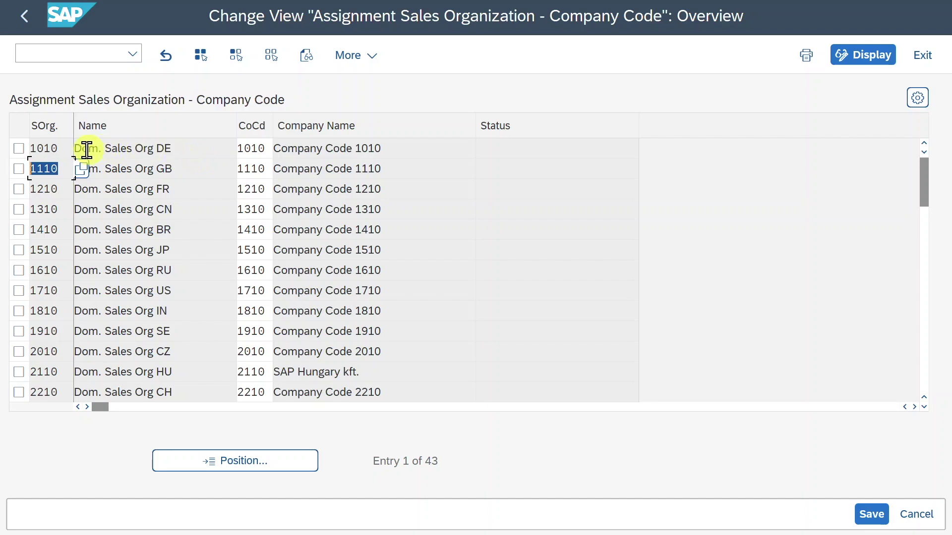
pyautogui.click(21, 148)
# Step: Check company codes 1010, 1110 and 1210, then return to the IMG with Sales and Distribution collapsed
pyautogui.click(250, 148)
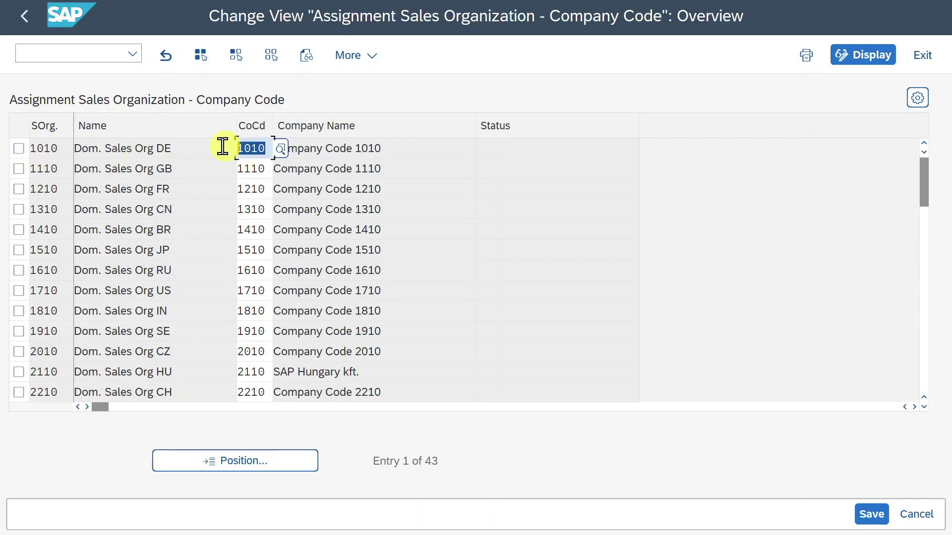
pyautogui.click(258, 169)
pyautogui.click(257, 189)
pyautogui.click(25, 16)
pyautogui.click(78, 239)
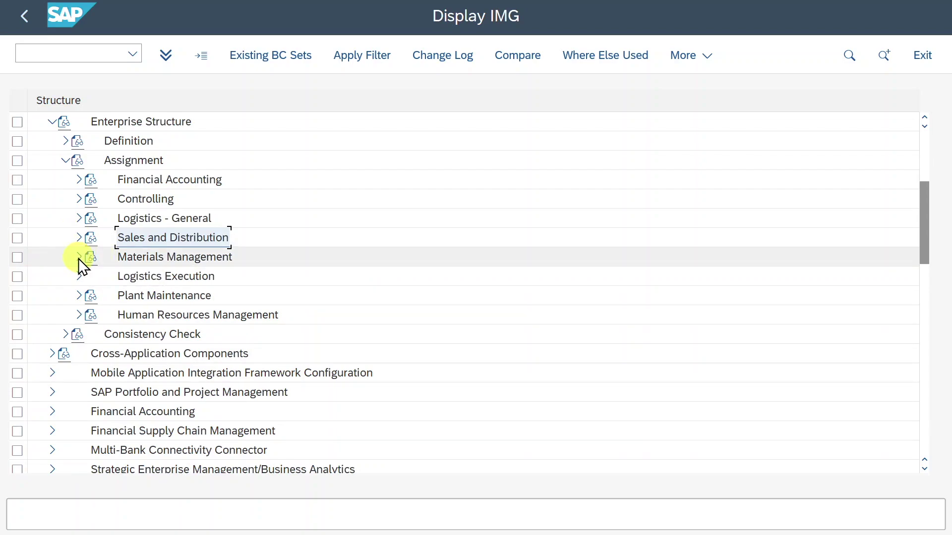
pyautogui.click(78, 257)
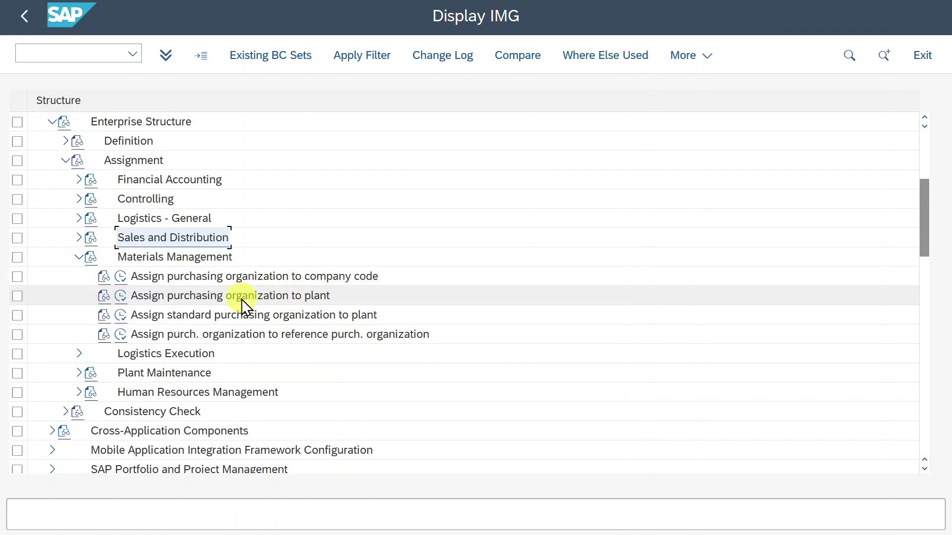
# Step: Open the purchasing organization to company code assignments and highlight the 1010 row
pyautogui.click(123, 277)
pyautogui.click(245, 169)
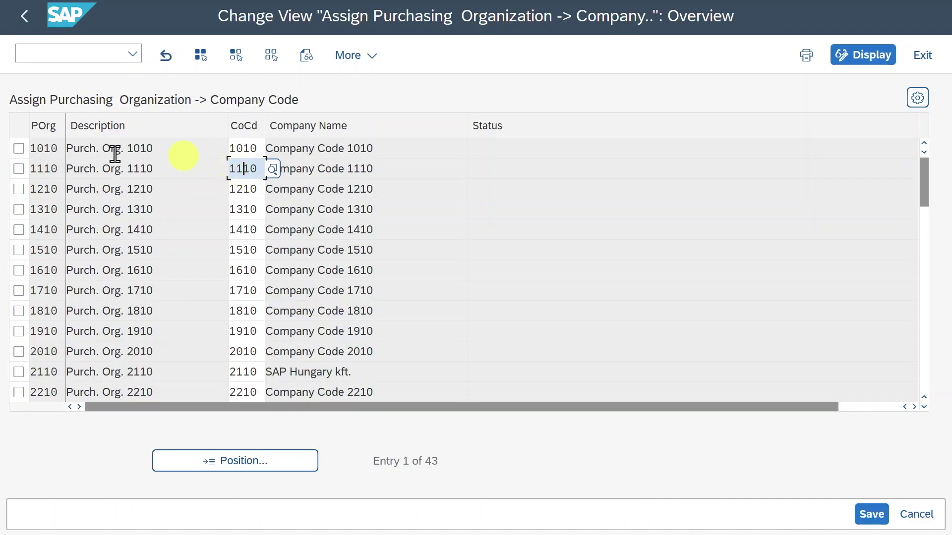
pyautogui.moveTo(257, 148); pyautogui.dragTo(195, 146)
pyautogui.moveTo(57, 148); pyautogui.dragTo(32, 150)
pyautogui.click(58, 148)
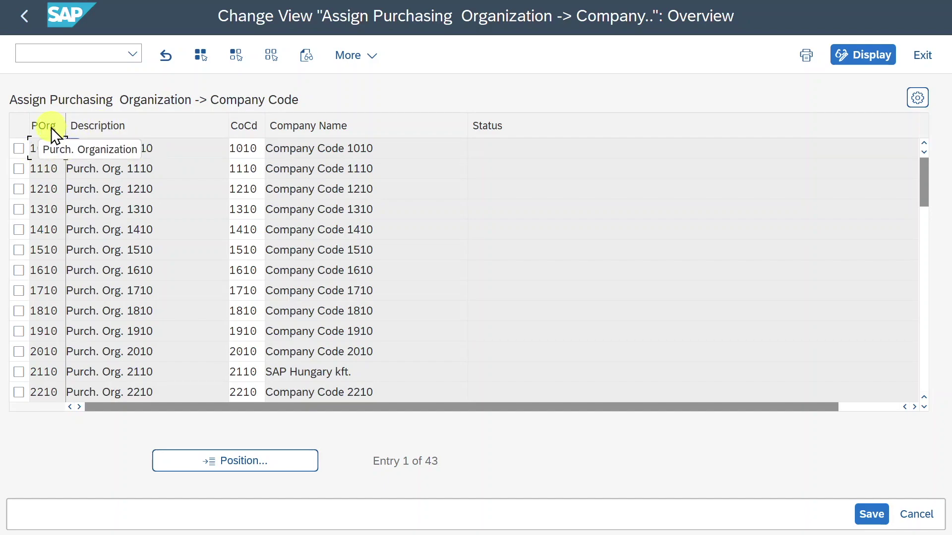
pyautogui.moveTo(56, 152); pyautogui.dragTo(17, 149)
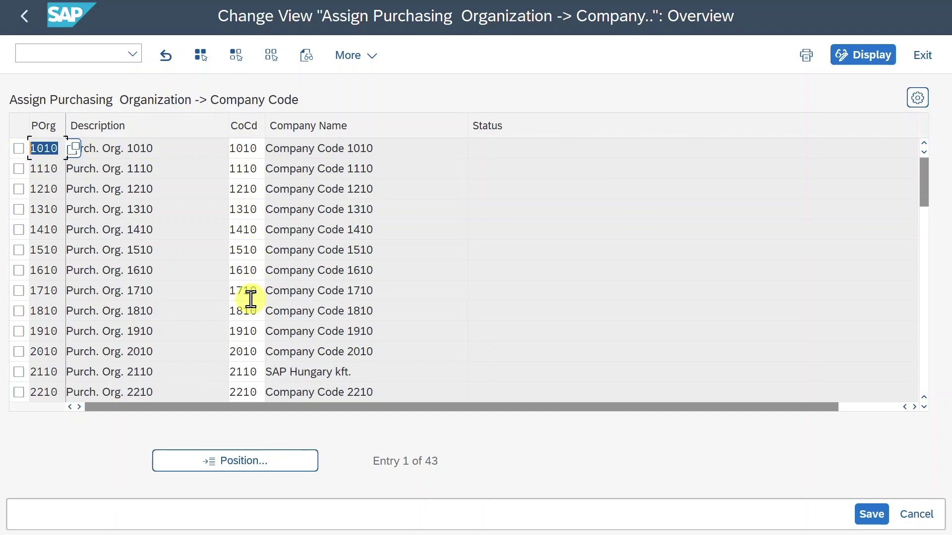
# Step: Inspect company codes 1110, 1210 and 1310 for their purchasing orgs, then return to the IMG
pyautogui.doubleClick(255, 168)
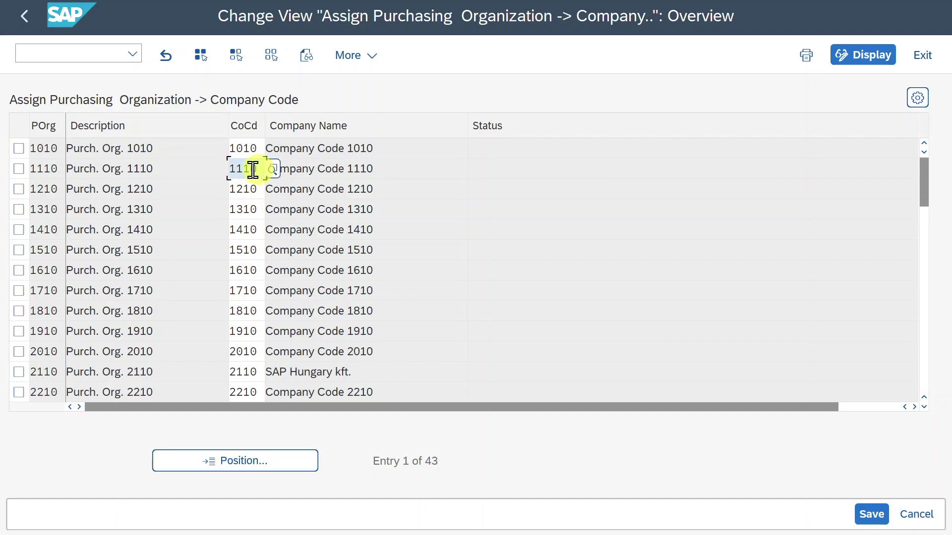
pyautogui.doubleClick(243, 189)
pyautogui.click(250, 208)
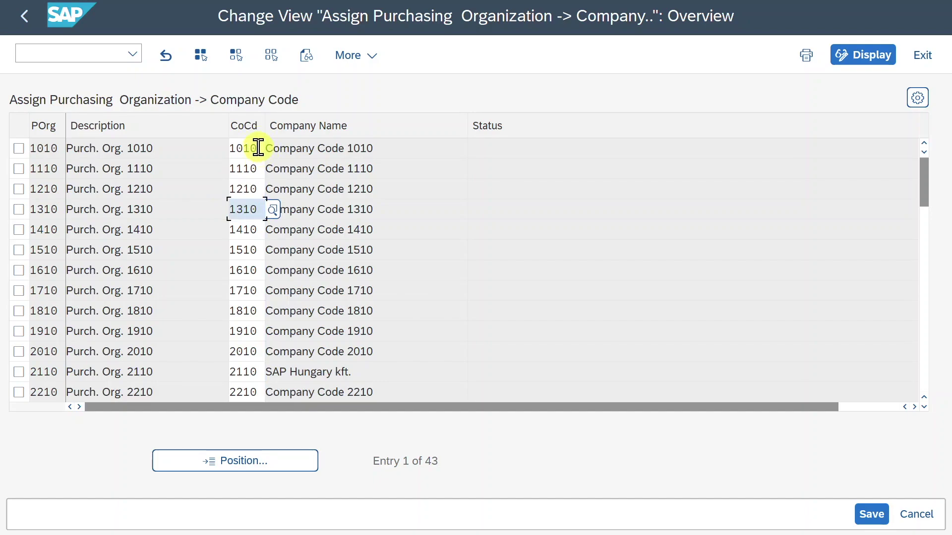
pyautogui.click(251, 148)
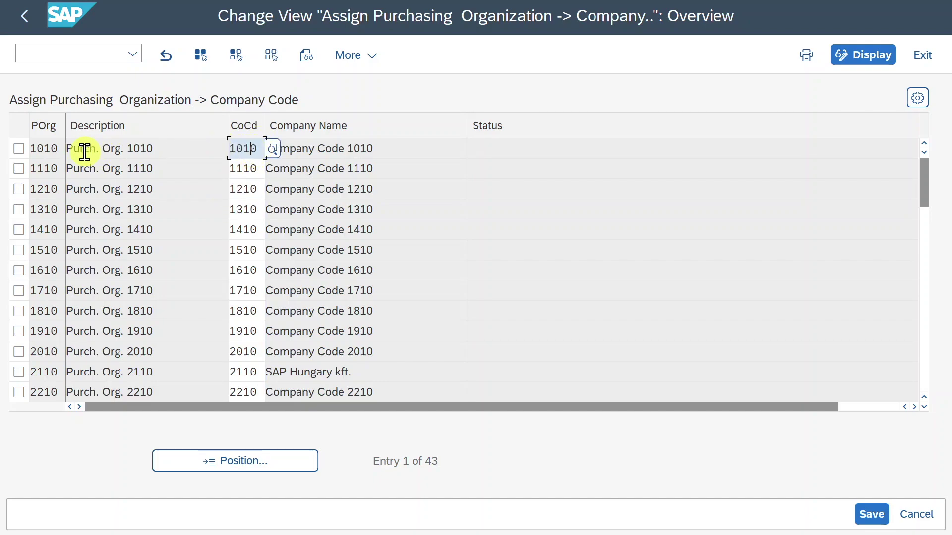
pyautogui.doubleClick(51, 148)
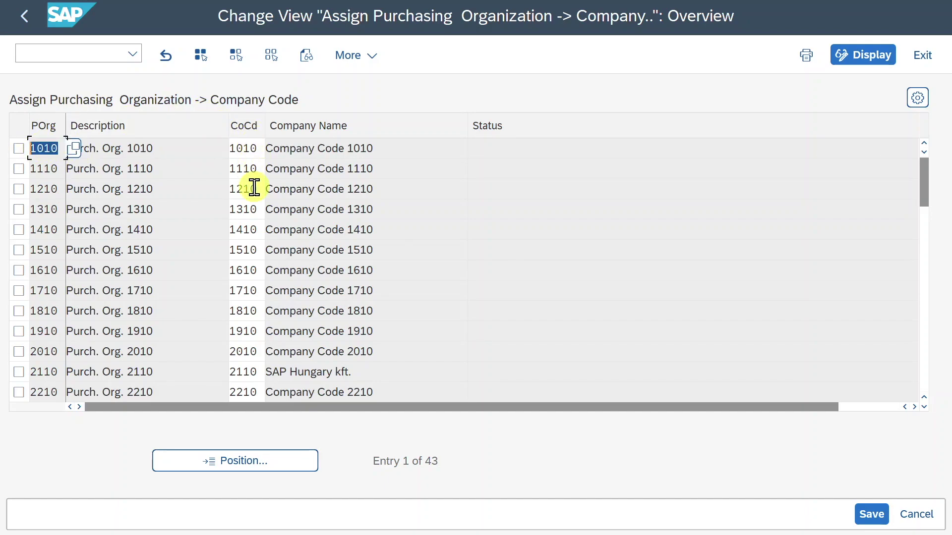
pyautogui.click(227, 148)
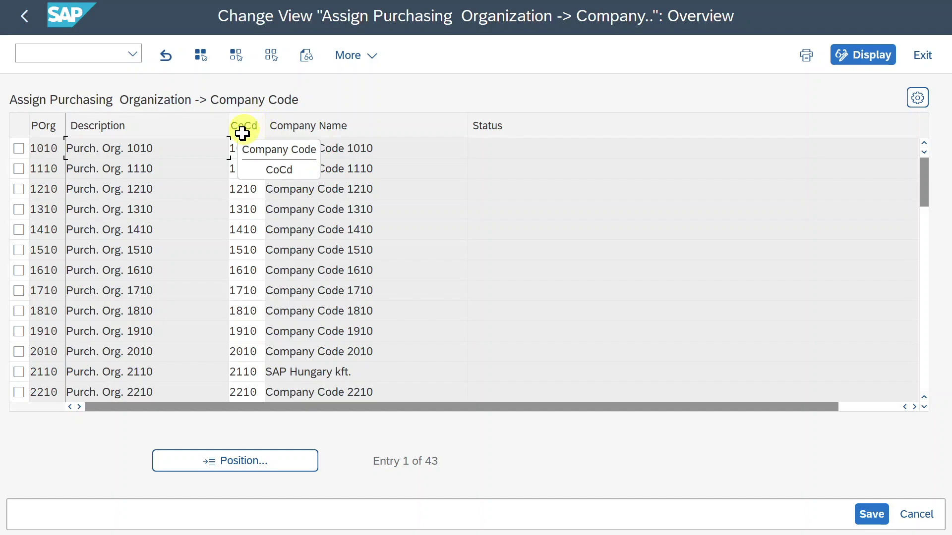
pyautogui.click(27, 20)
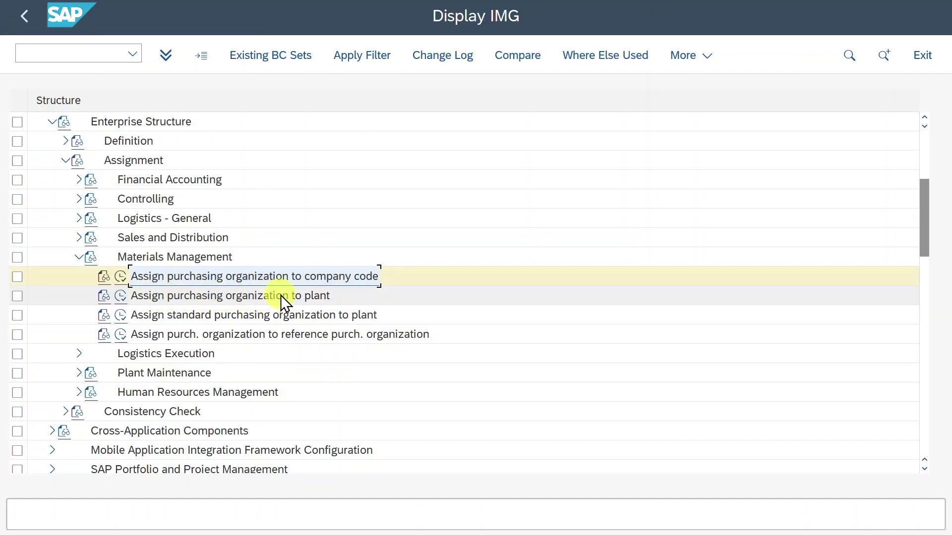
pyautogui.doubleClick(138, 296)
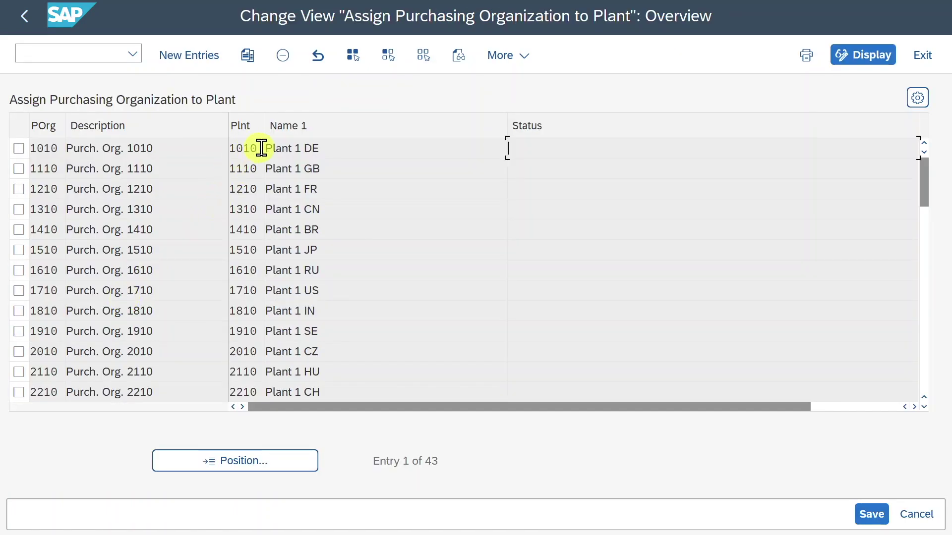
pyautogui.moveTo(262, 148); pyautogui.dragTo(237, 148)
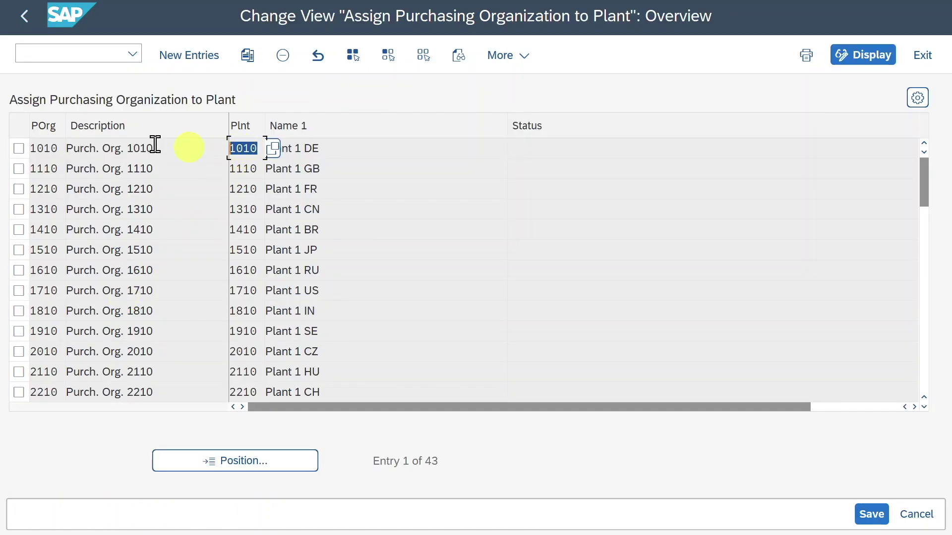
pyautogui.moveTo(62, 148); pyautogui.dragTo(22, 148)
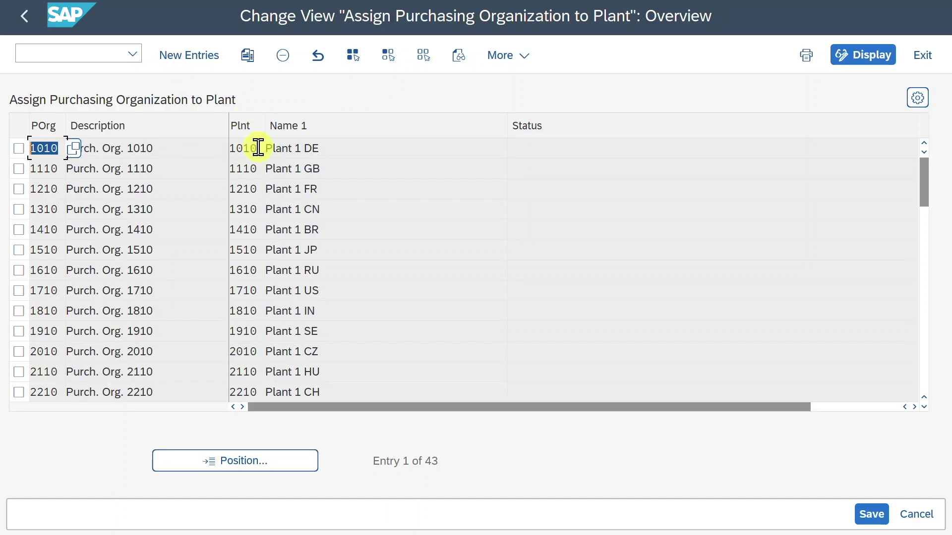
pyautogui.moveTo(258, 148); pyautogui.dragTo(226, 148)
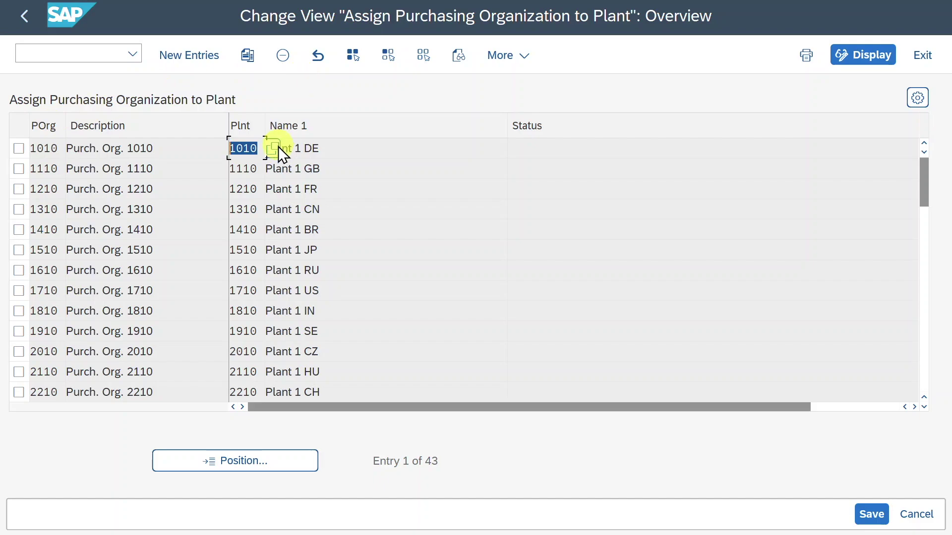
pyautogui.click(25, 17)
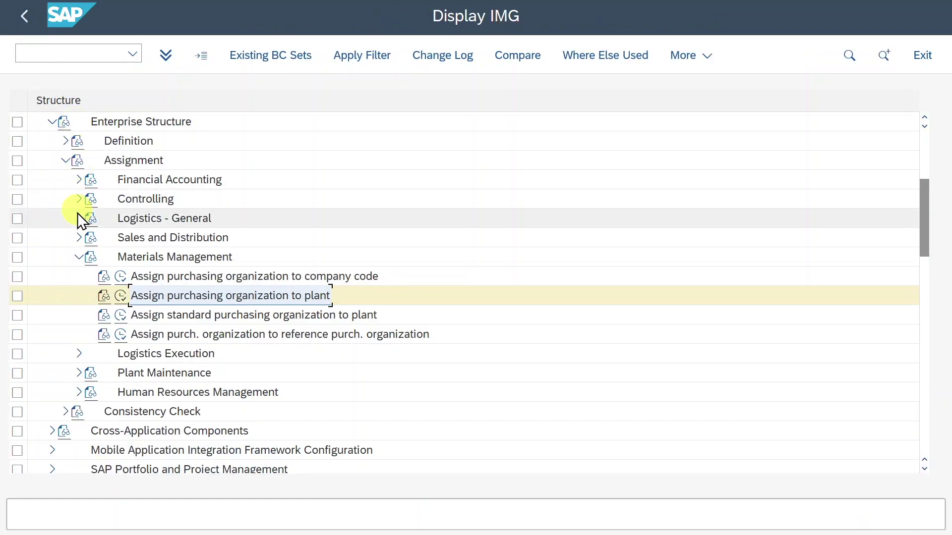
pyautogui.click(79, 257)
# Step: Expand Human Resources Management and execute 'Assignment of Personnel Area to Company Code'
pyautogui.scroll(-1, 84, 253)
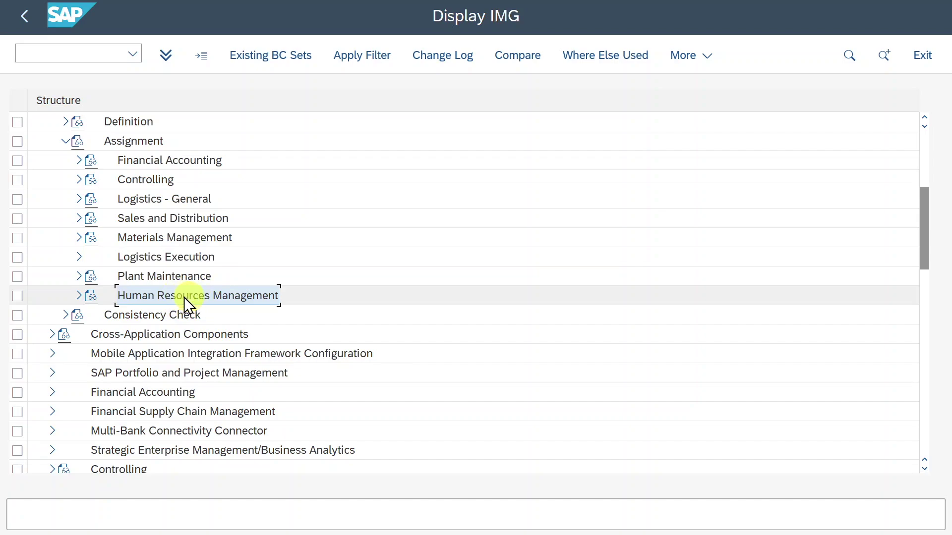
pyautogui.click(79, 296)
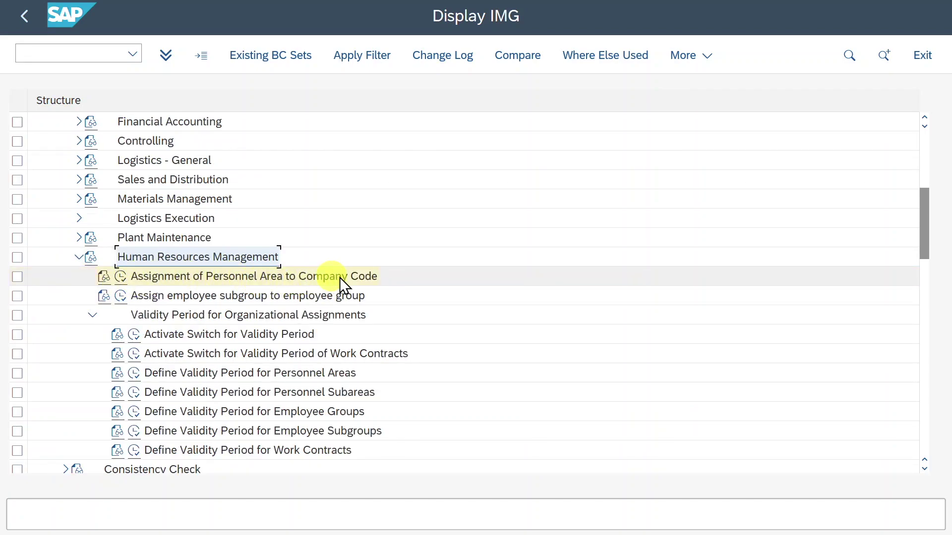
pyautogui.click(122, 276)
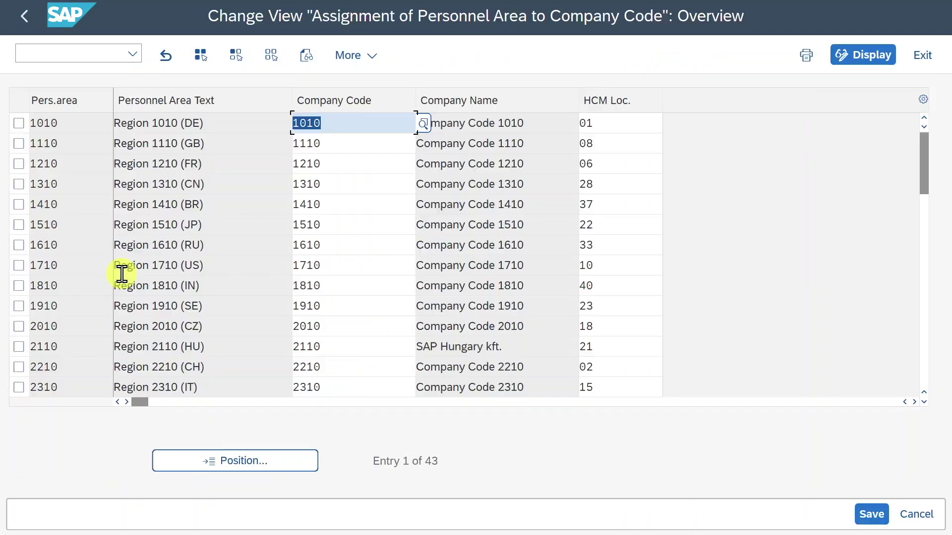
# Step: Inspect the assignments, highlighting personnel area 1010 under company code 1010, plus codes 1610 and 1110
pyautogui.moveTo(91, 119); pyautogui.dragTo(30, 122)
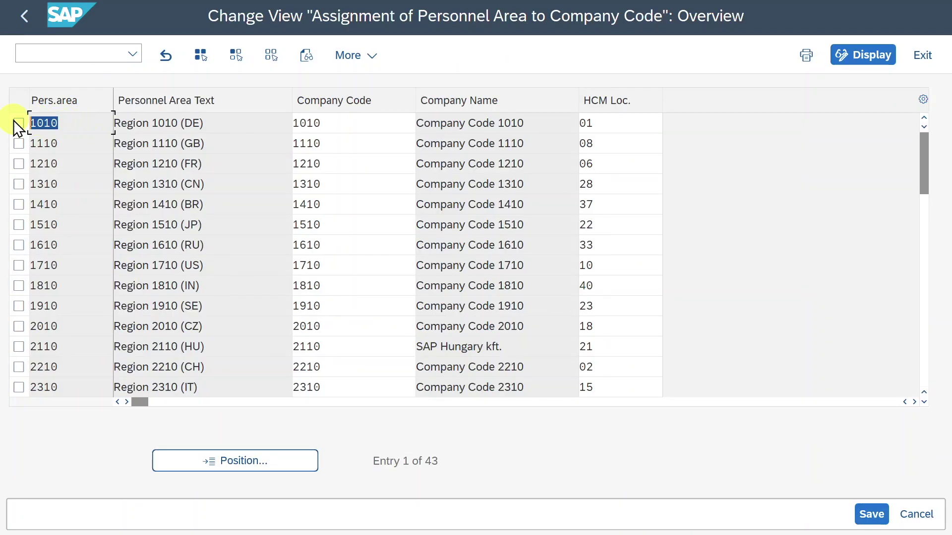
pyautogui.moveTo(357, 122); pyautogui.dragTo(270, 122)
pyautogui.click(83, 121)
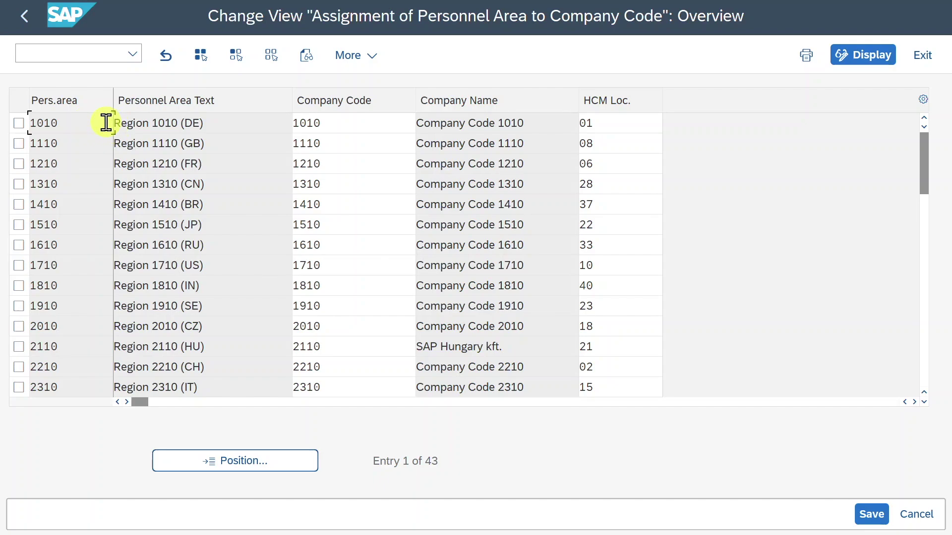
pyautogui.moveTo(82, 121); pyautogui.dragTo(19, 123)
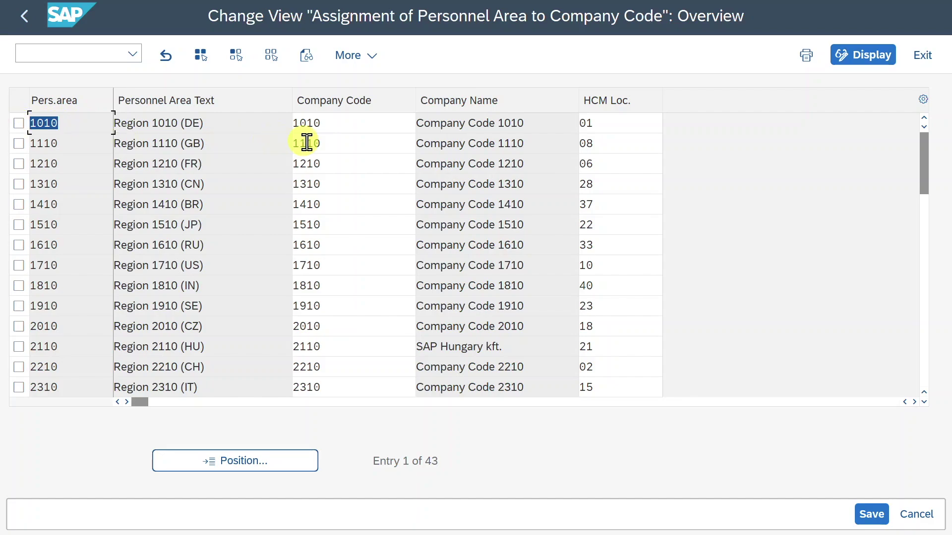
pyautogui.click(381, 122)
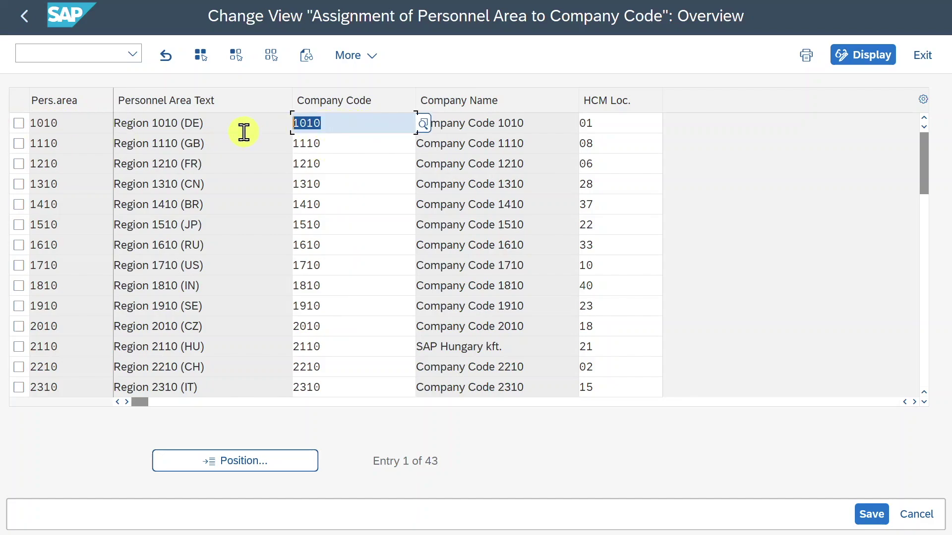
pyautogui.press('Return')
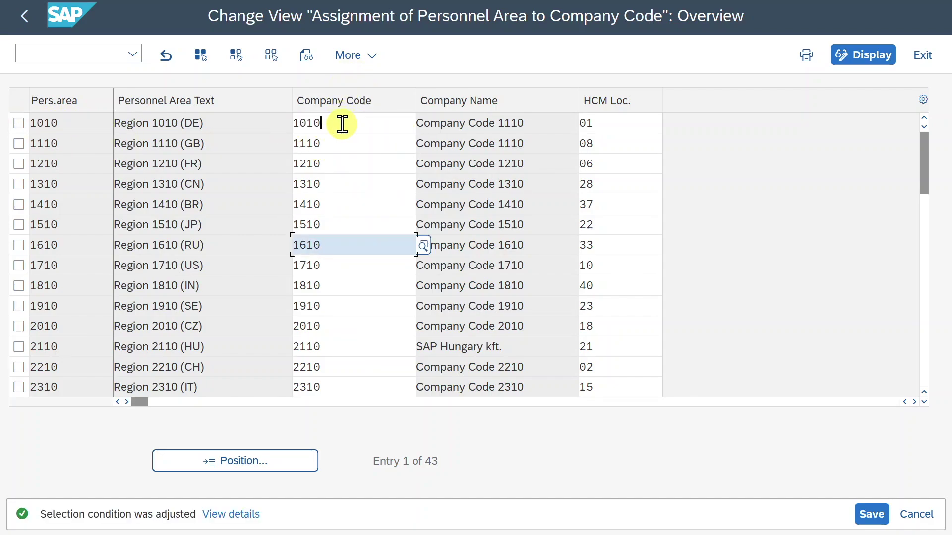
pyautogui.click(399, 123)
pyautogui.click(309, 147)
pyautogui.click(44, 123)
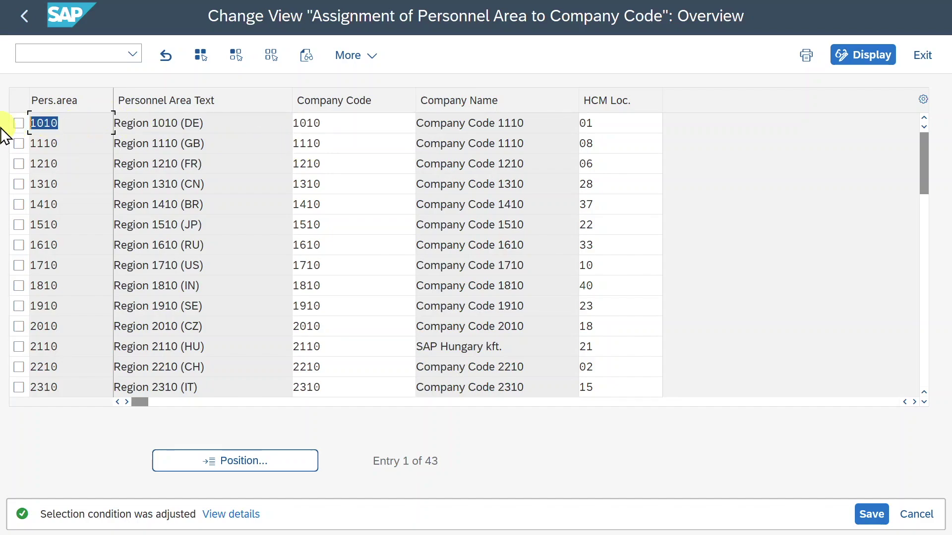